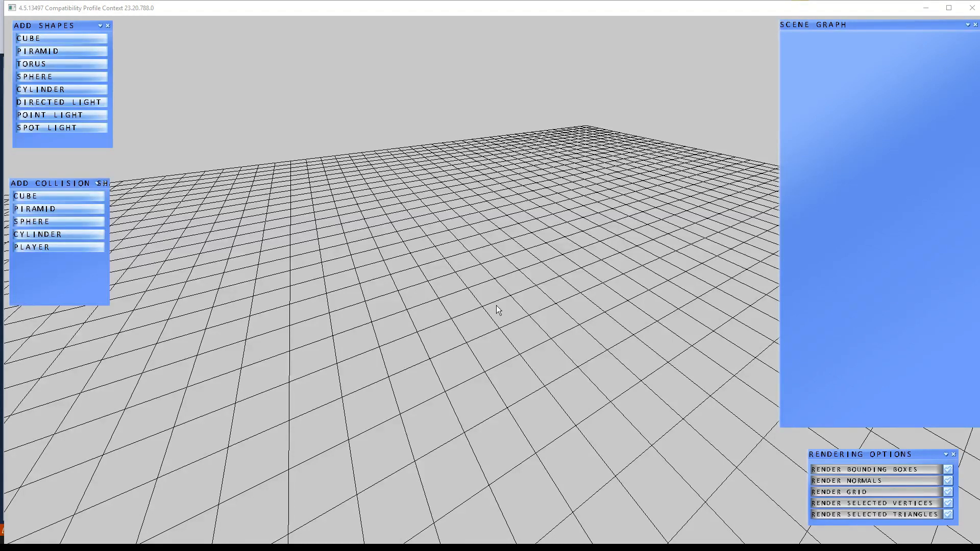
Add a cube shape to the scene and stretch it along the red and blue axes into a wide, flat rectangular platform.
right_drag(496, 306, 492, 287)
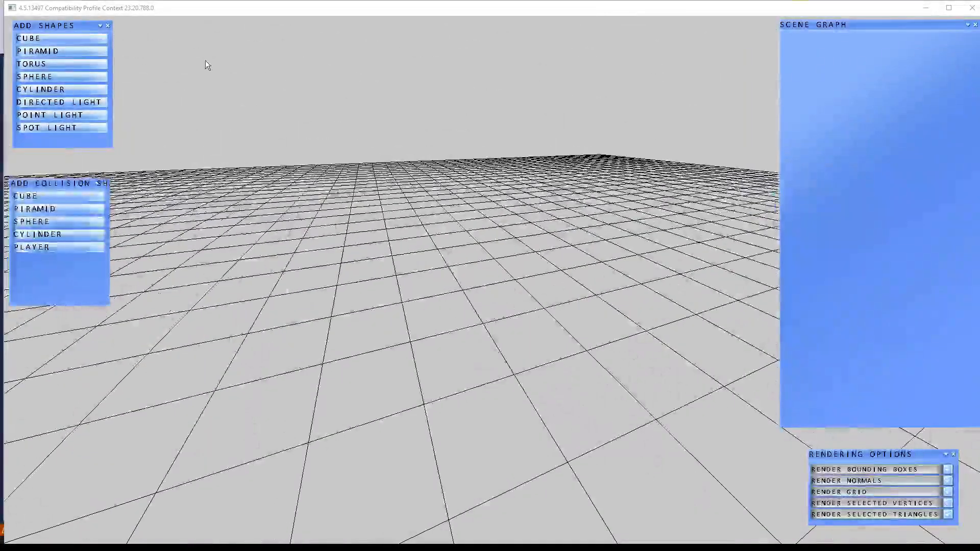
click(59, 38)
scroll(495, 289, down, 3)
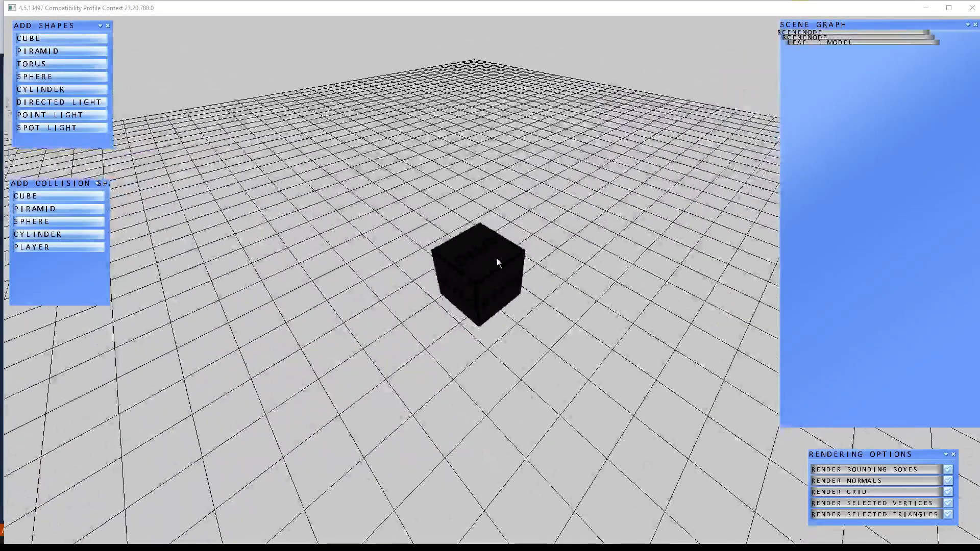
click(475, 255)
click(462, 252)
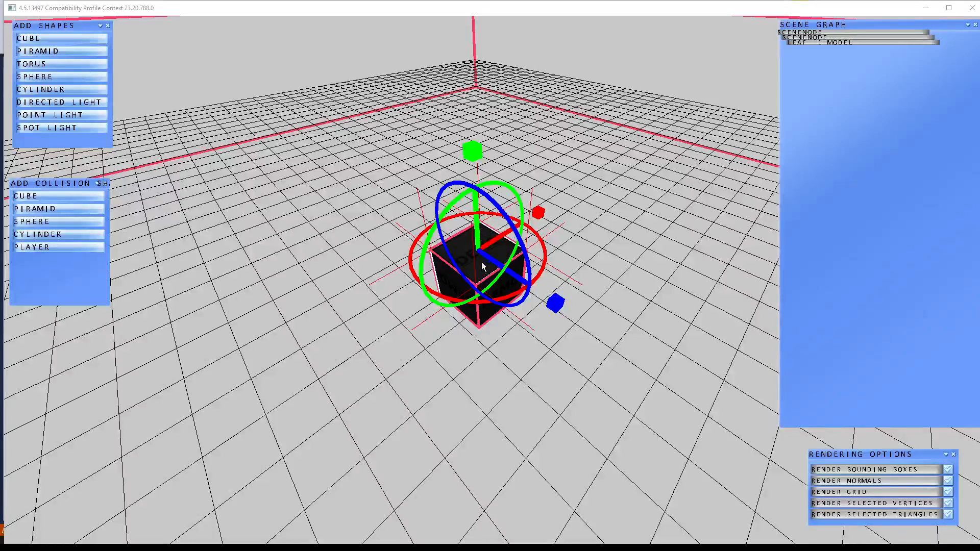
click(478, 283)
drag(555, 326, 675, 371)
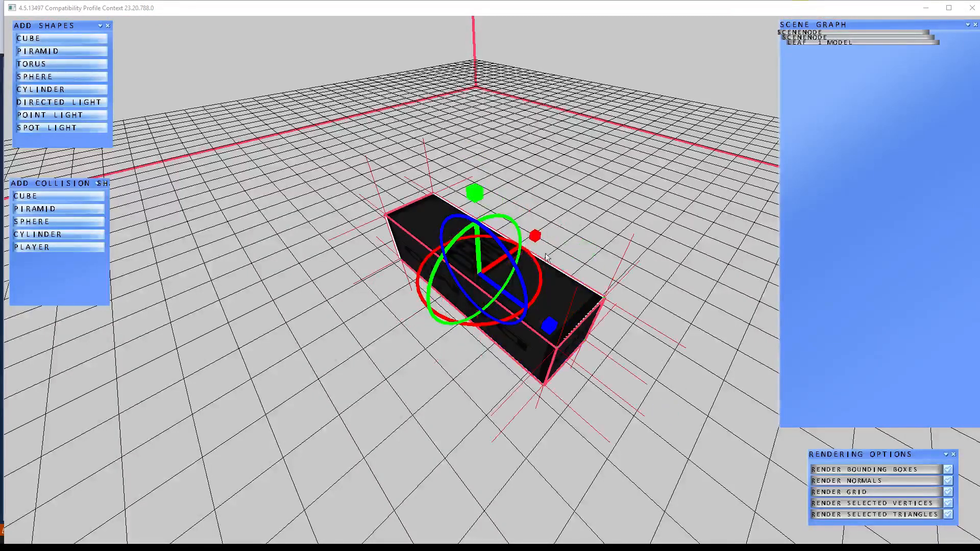
drag(532, 240, 687, 130)
drag(550, 325, 630, 370)
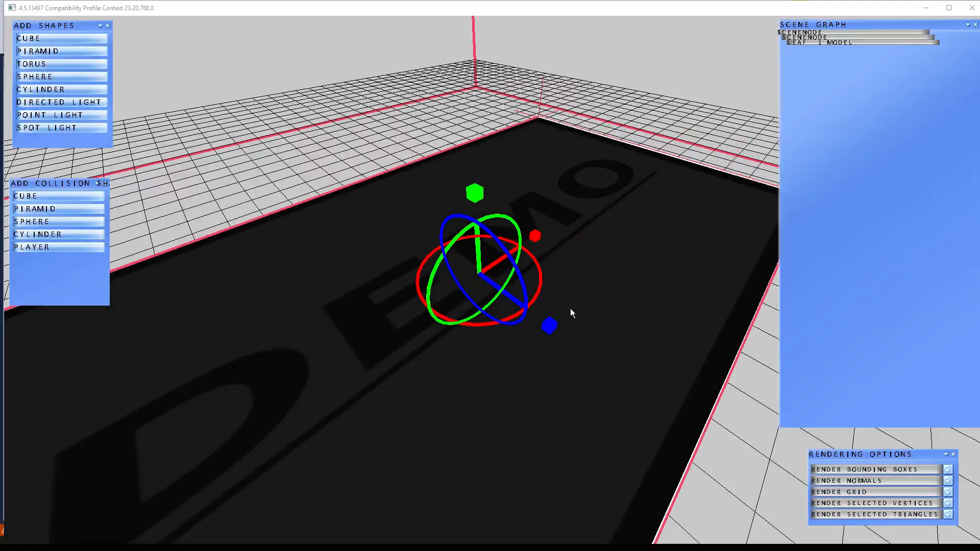
Add a cube collision shape to the platform and scale it along the blue and red axes to cover the platform.
click(53, 196)
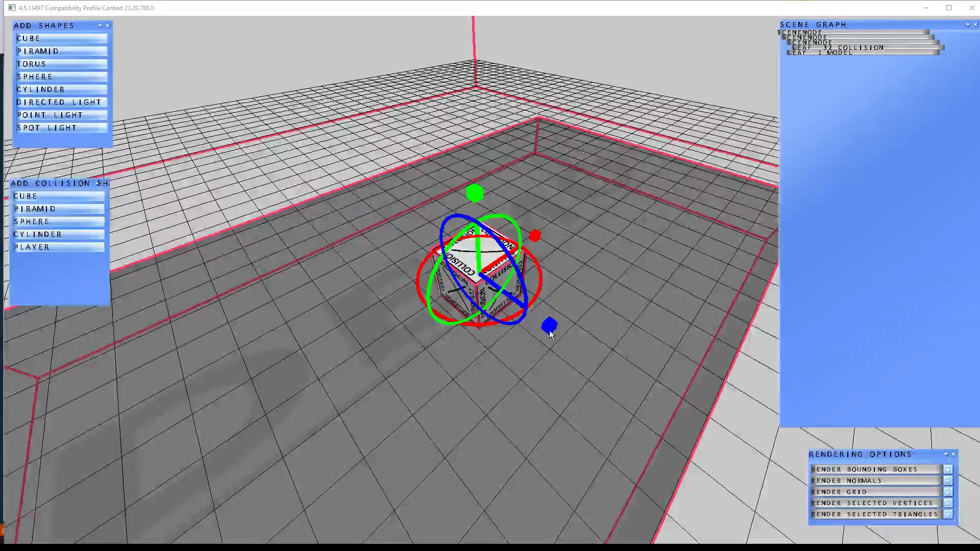
drag(549, 326, 905, 493)
drag(532, 235, 575, 145)
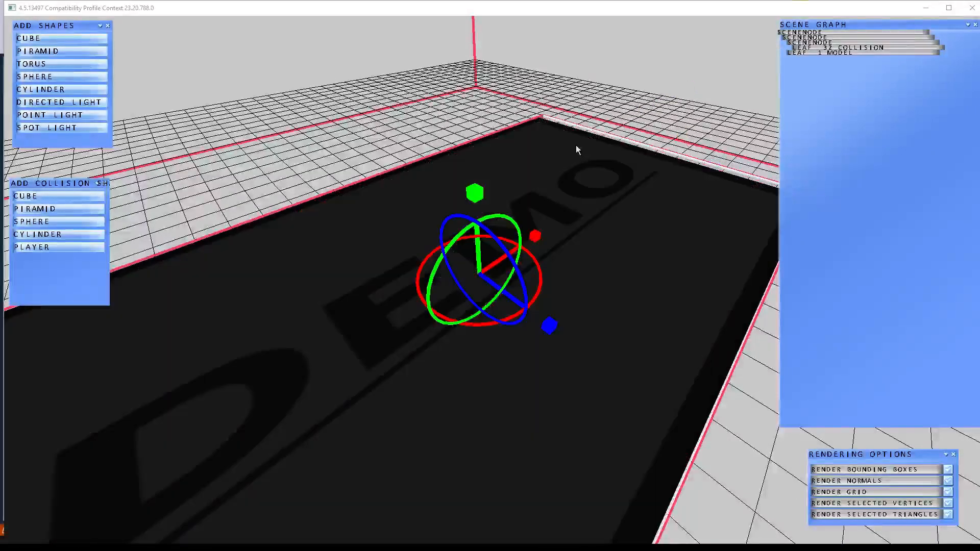
Add a player shape above the platform.
key(w)
right_drag(575, 145, 495, 286)
click(41, 246)
right_drag(42, 246, 494, 287)
Add two point lights to the scene at different spots around the platform.
key(s)
click(87, 117)
right_drag(86, 118, 494, 286)
key(w)
key(s)
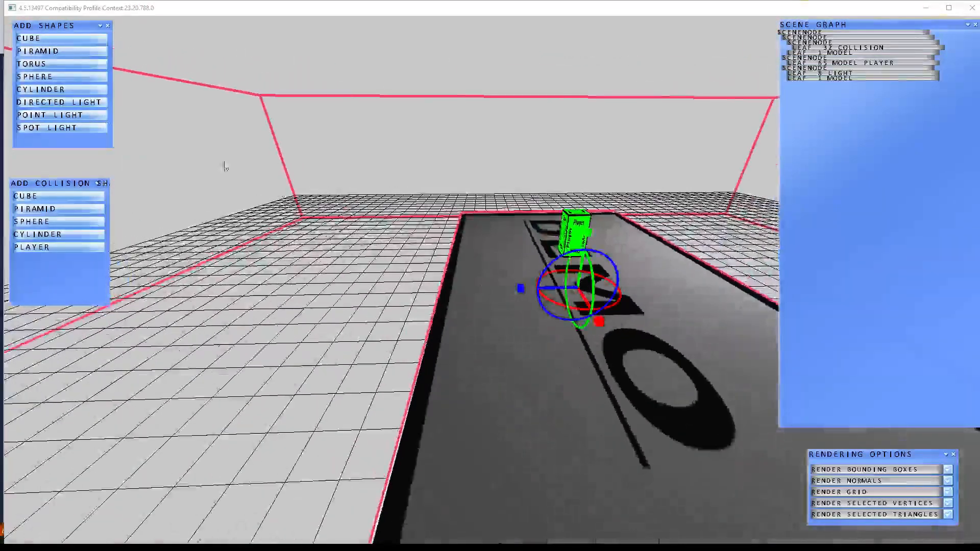
click(59, 115)
key(s)
right_drag(59, 115, 494, 287)
Playtest the scene by walking the player across the lit platform, and return to the editor.
key(p)
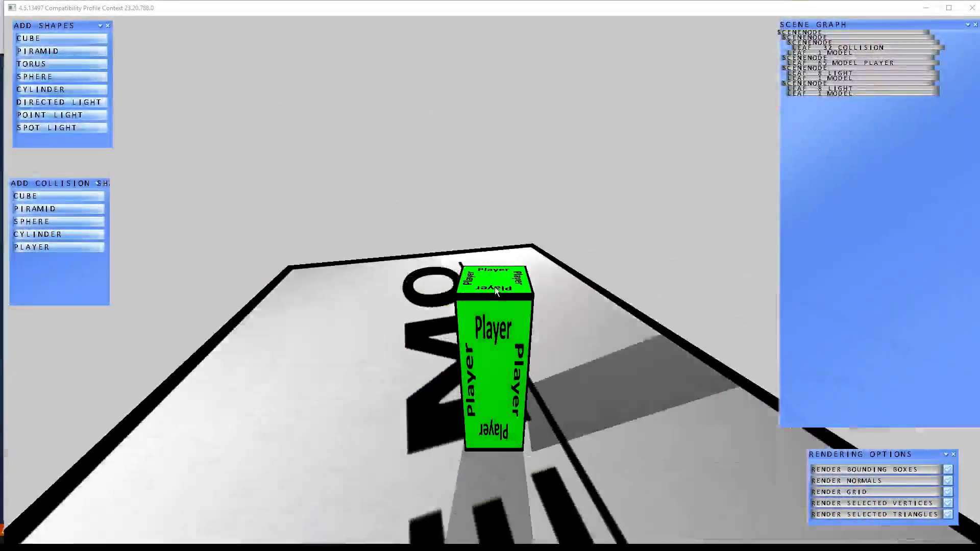
key(w)
key(w)
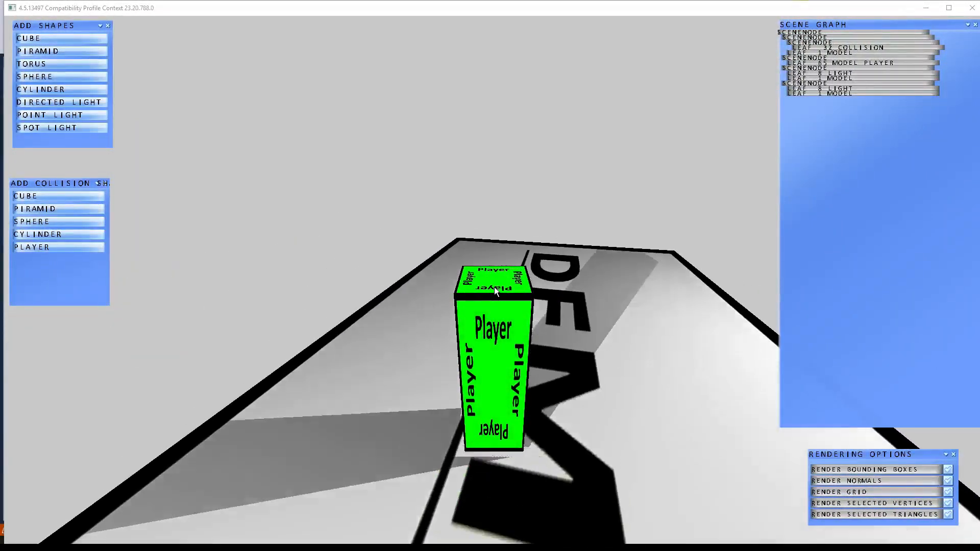
key(p)
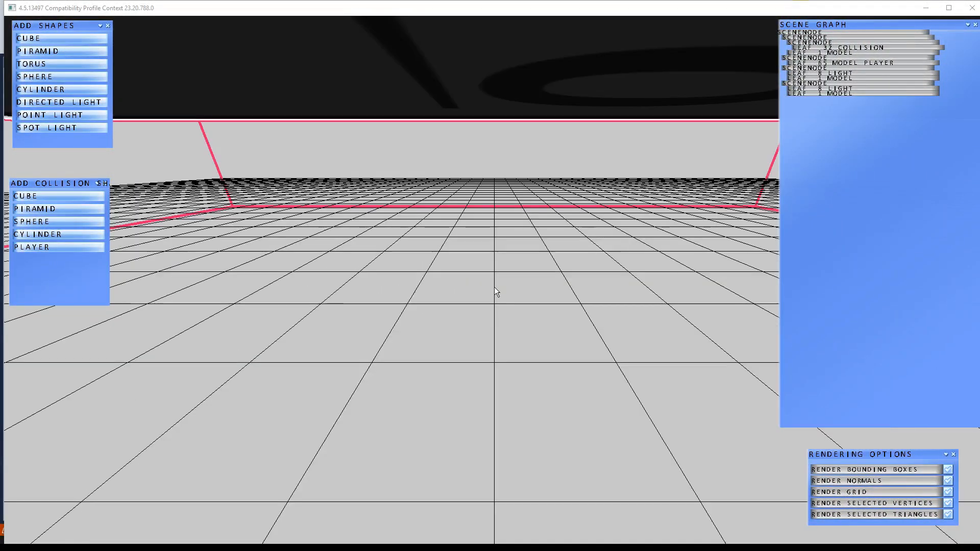
Examine the platform, player and both point lights from farther away in the editor.
right_drag(494, 286, 494, 286)
key(s)
key(s)
key(d)
key(w)
key(d)
click(494, 286)
key(p)
key(s)
key(s)
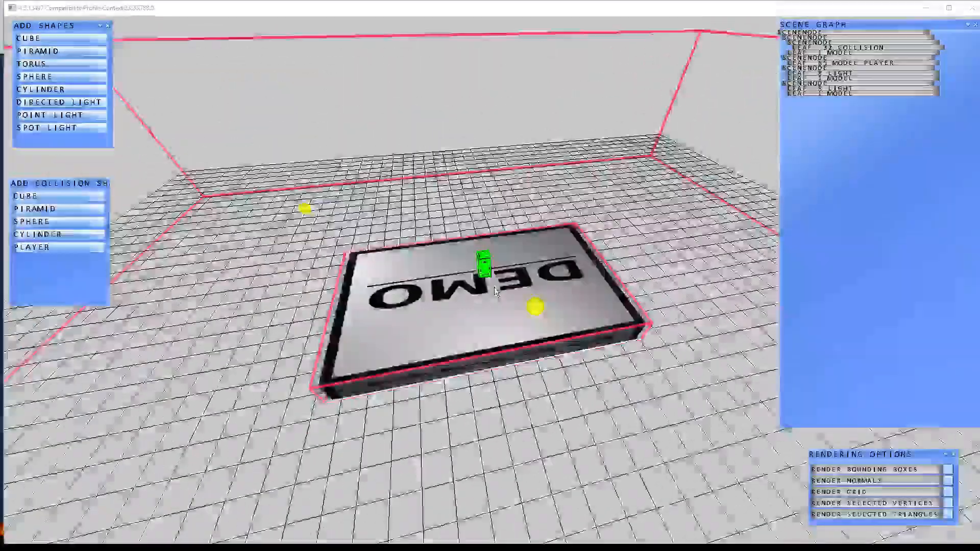
Select the platform to check its gizmo and bounding box, clear the selection, and view the scene from another side.
click(494, 287)
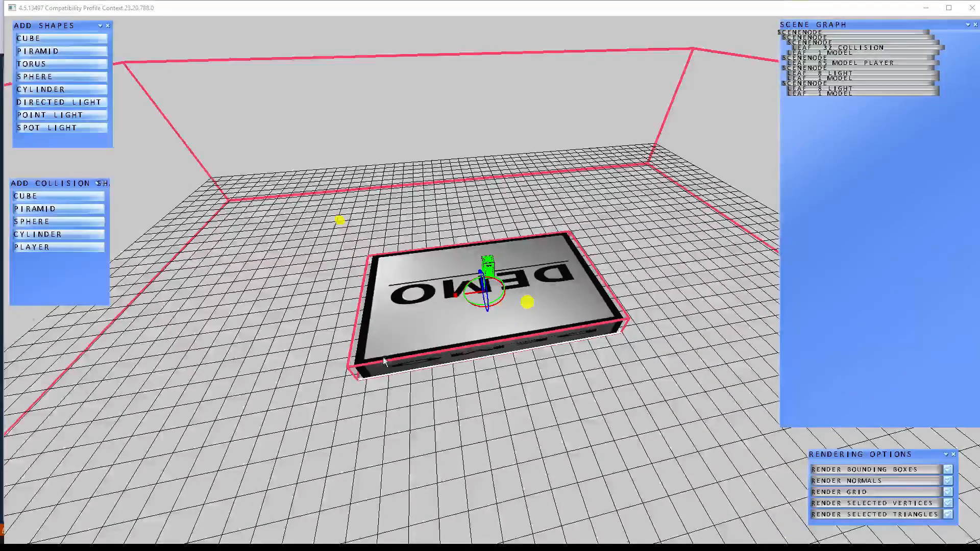
key(d)
right_drag(384, 359, 456, 285)
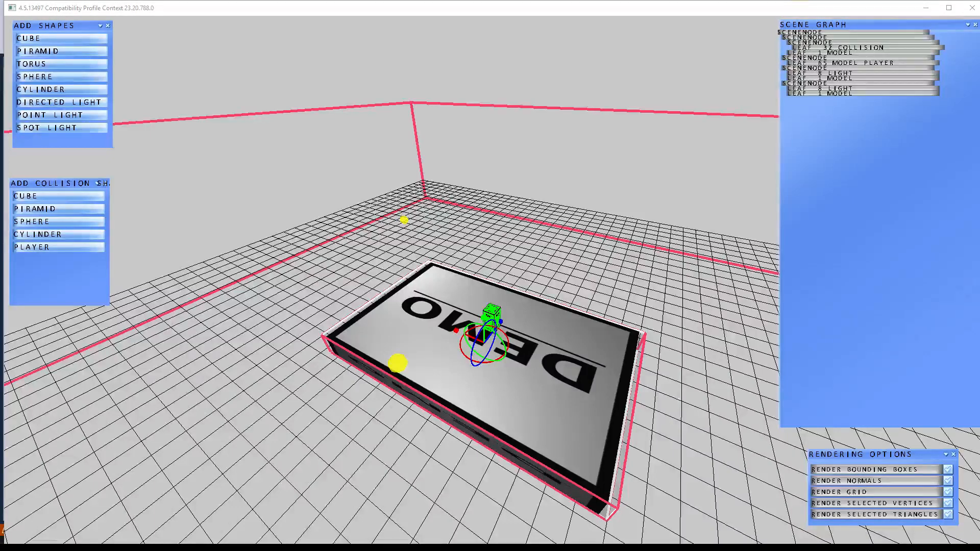
key(p)
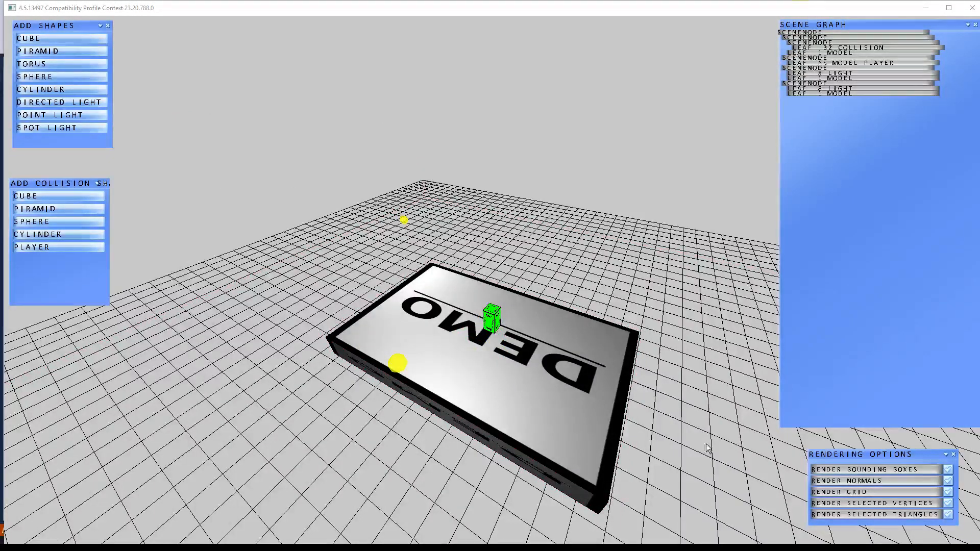
key(d)
right_drag(525, 356, 497, 290)
key(a)
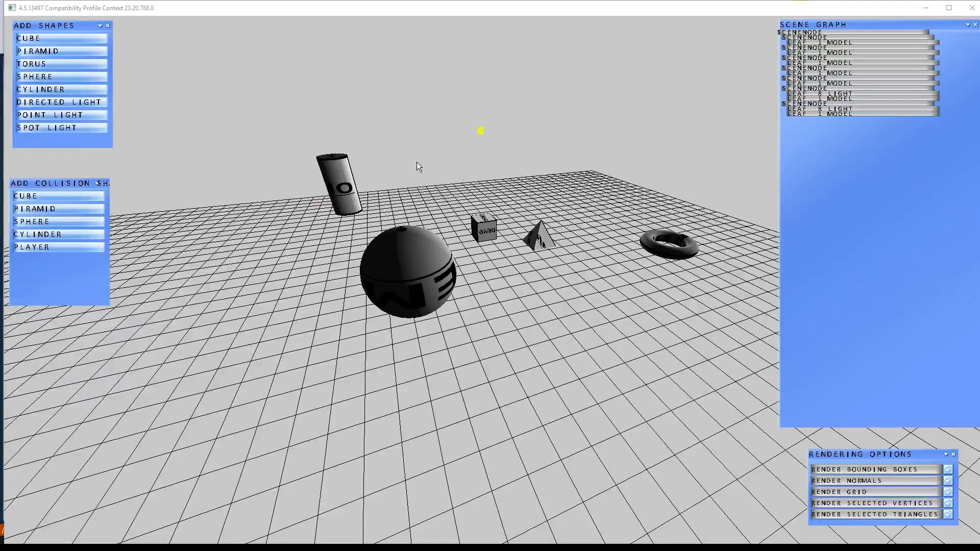
Select the cylinder, sphere, cube, pyramid and torus one after another to inspect their gizmos and normals.
right_drag(416, 161, 419, 165)
click(331, 206)
click(421, 258)
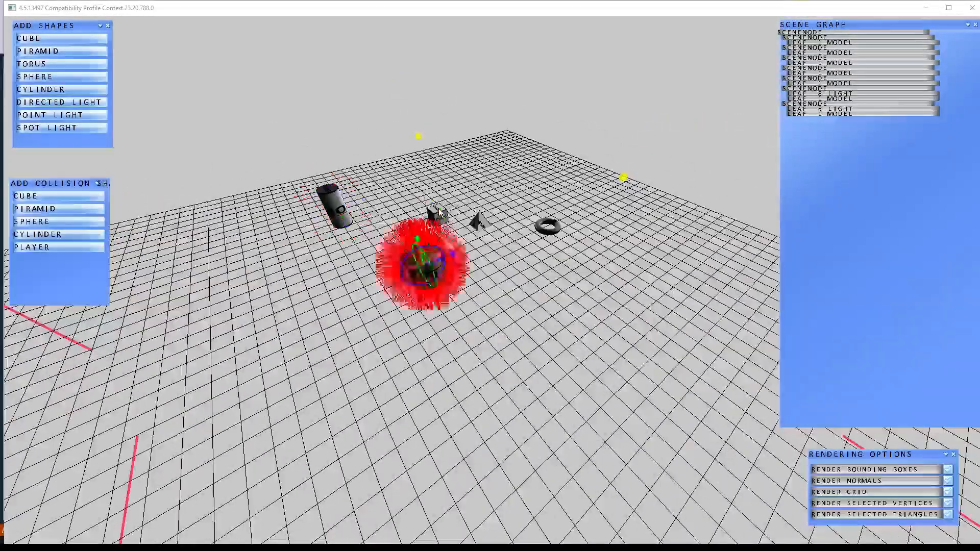
click(439, 211)
click(478, 223)
click(555, 230)
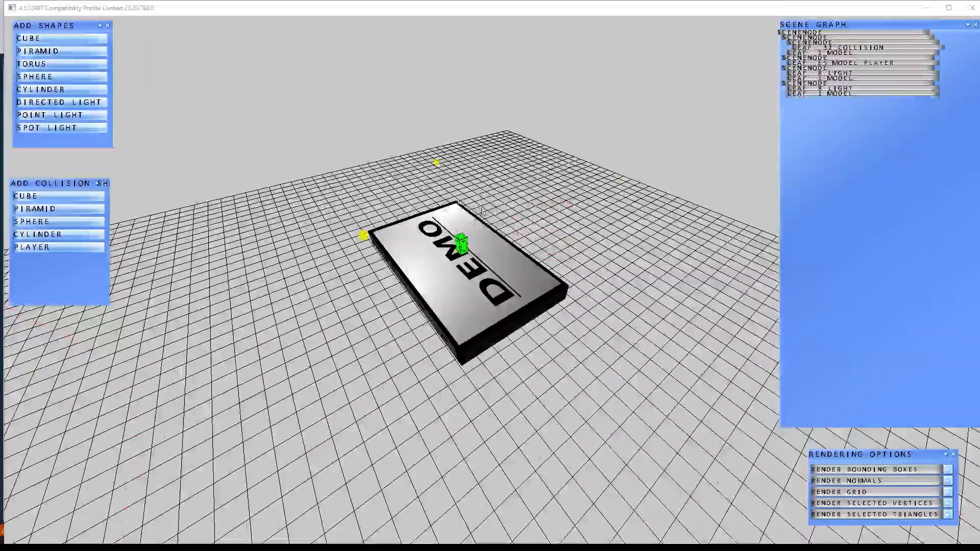
Playtest the single-platform scene again by walking the player near the platform's edge, and leave play mode.
key(d)
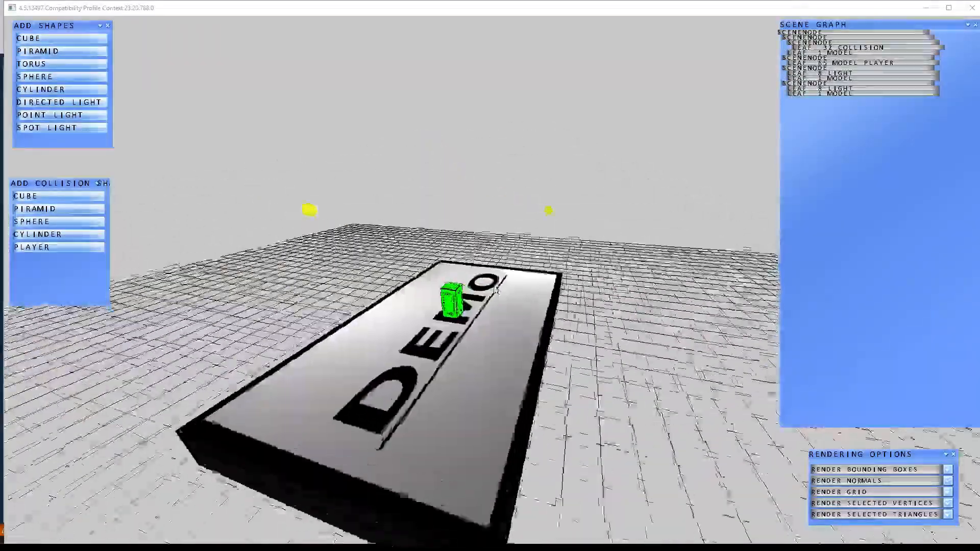
key(p)
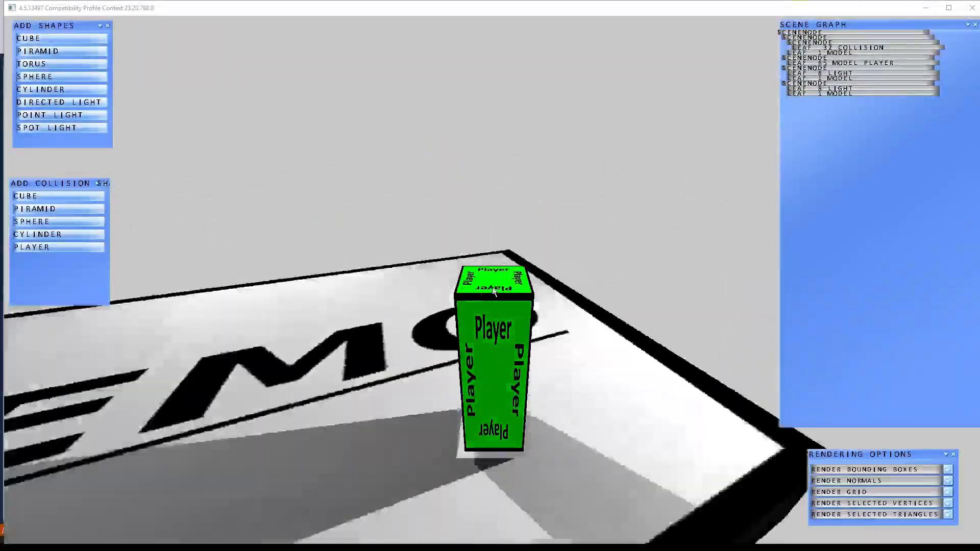
key(p)
key(s)
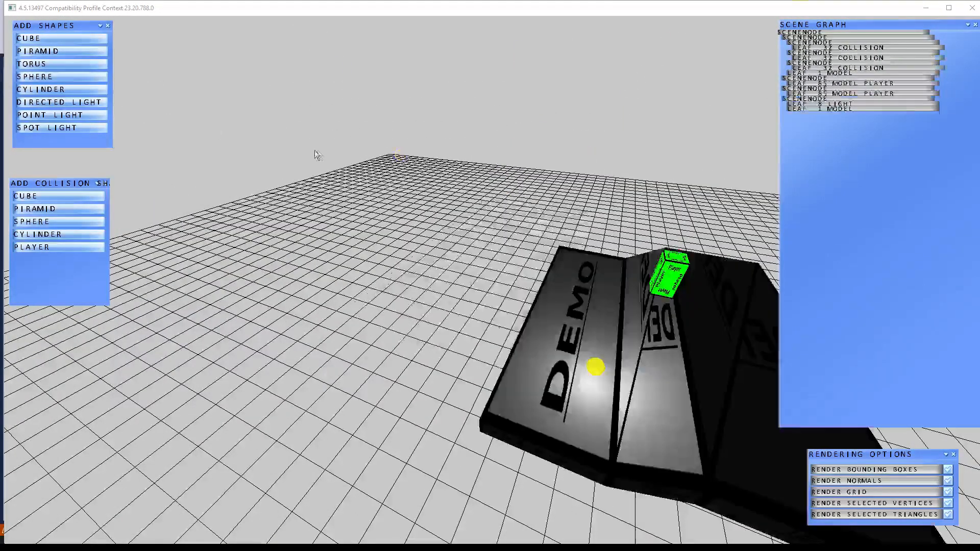
Playtest the scene of joined, sloped platforms by walking the player over the dark slope, and return to the editor.
key(s)
key(d)
key(w)
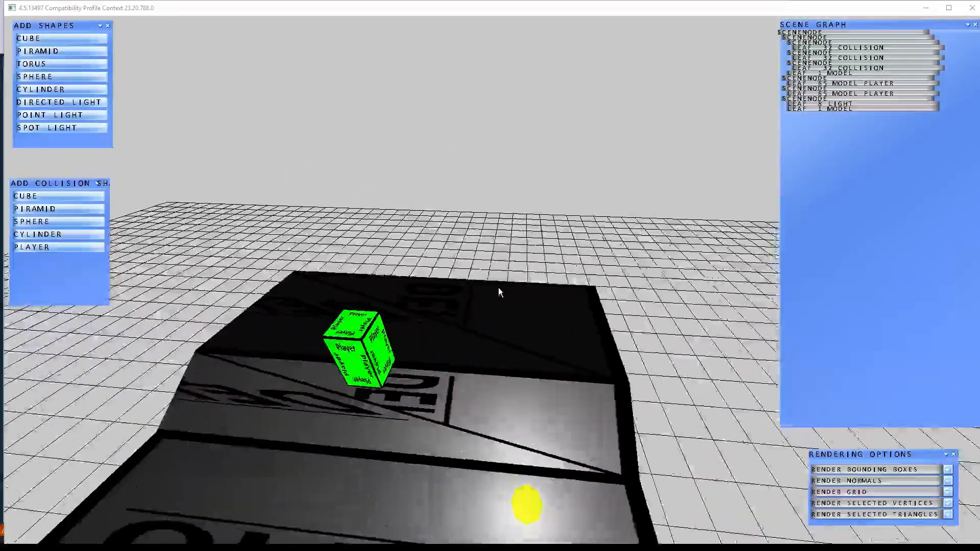
key(p)
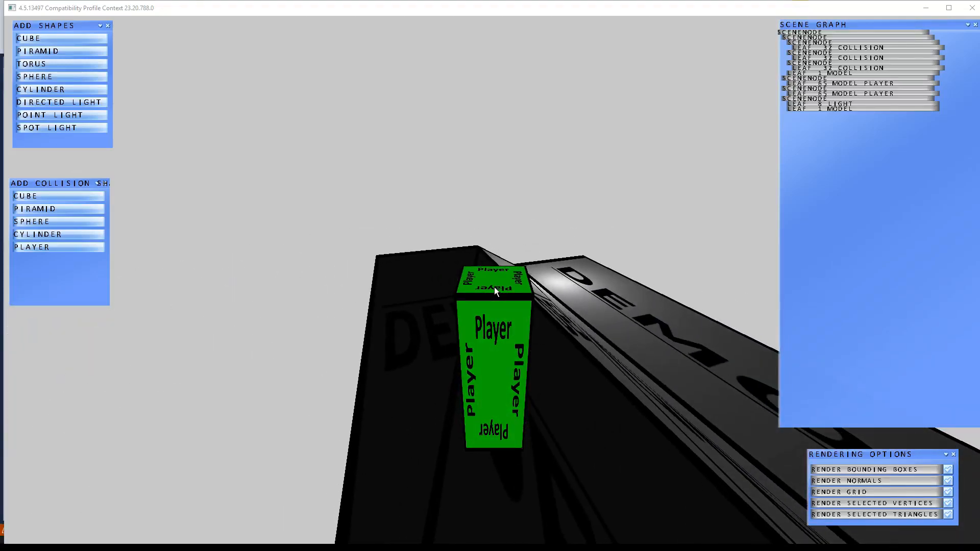
key(p)
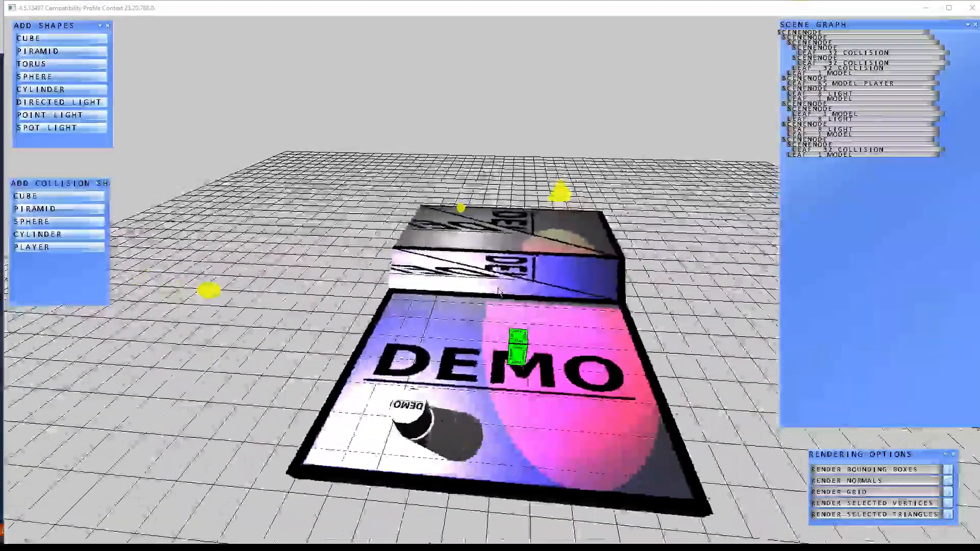
Select the cone-shaped spot light to show its properties, and walk the player across the coloured, lit platforms in play mode.
click(542, 177)
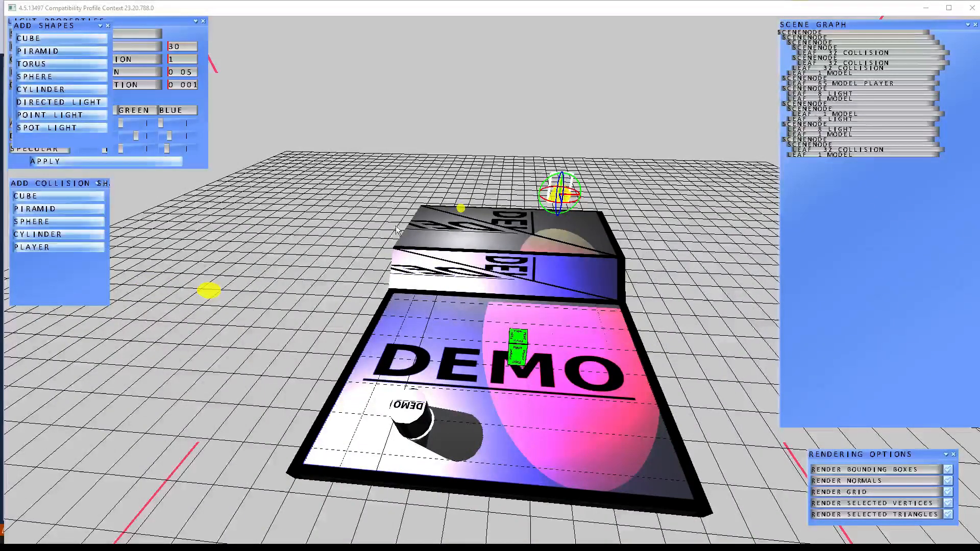
key(p)
key(w)
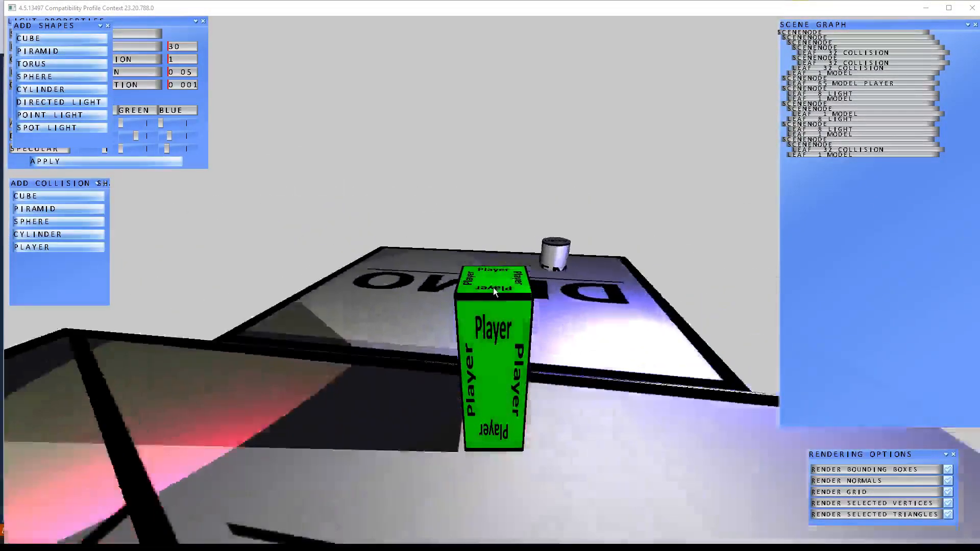
key(w)
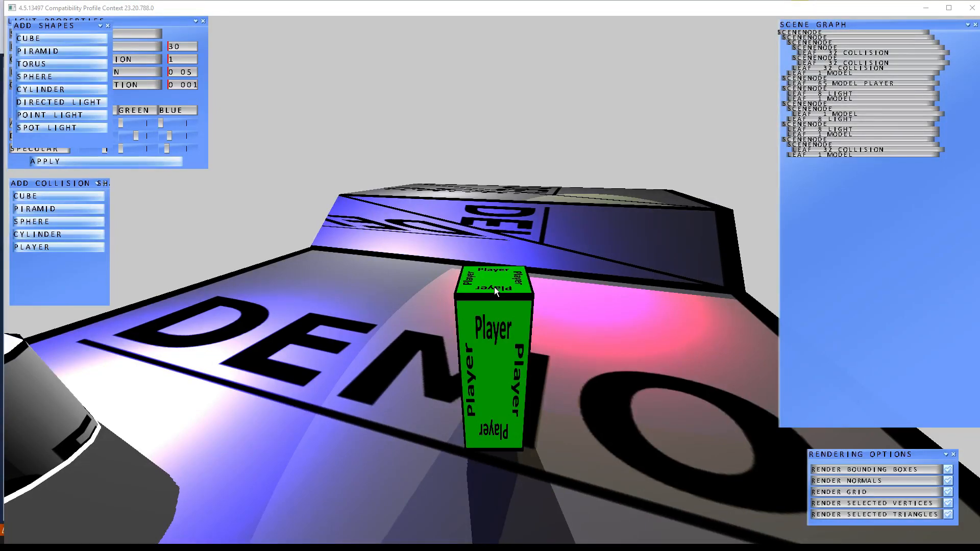
key(p)
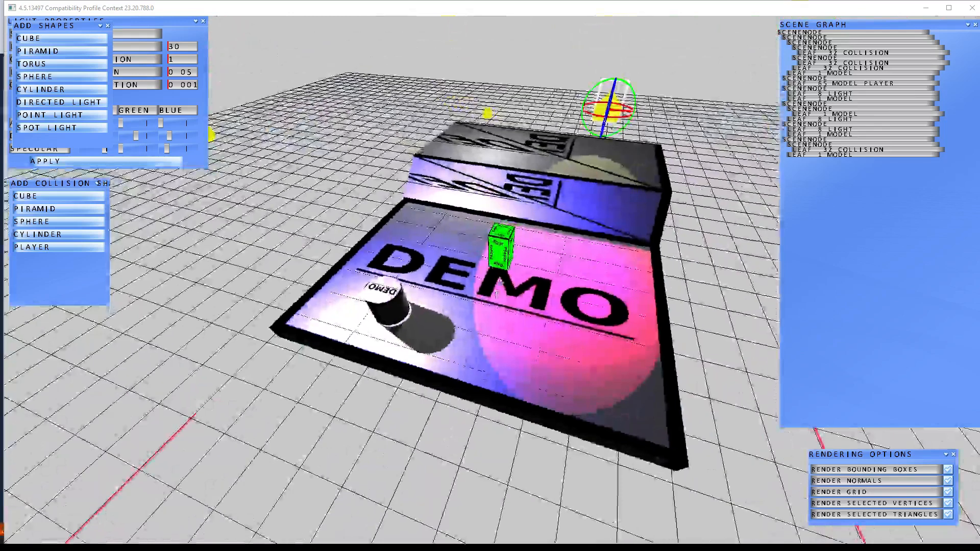
Inspect the player, the small distant light and the cone-shaped spot light by selecting each, ending on the player.
click(501, 245)
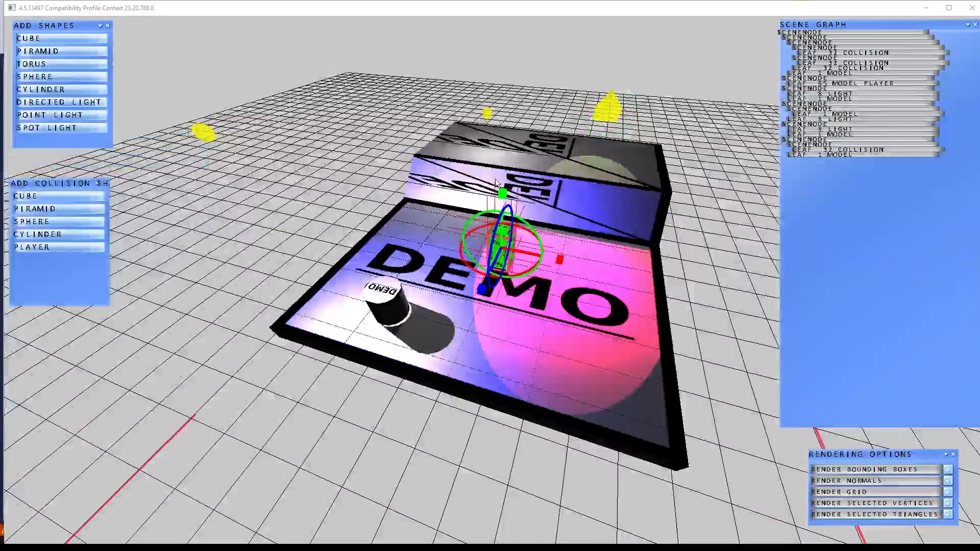
click(489, 115)
click(606, 109)
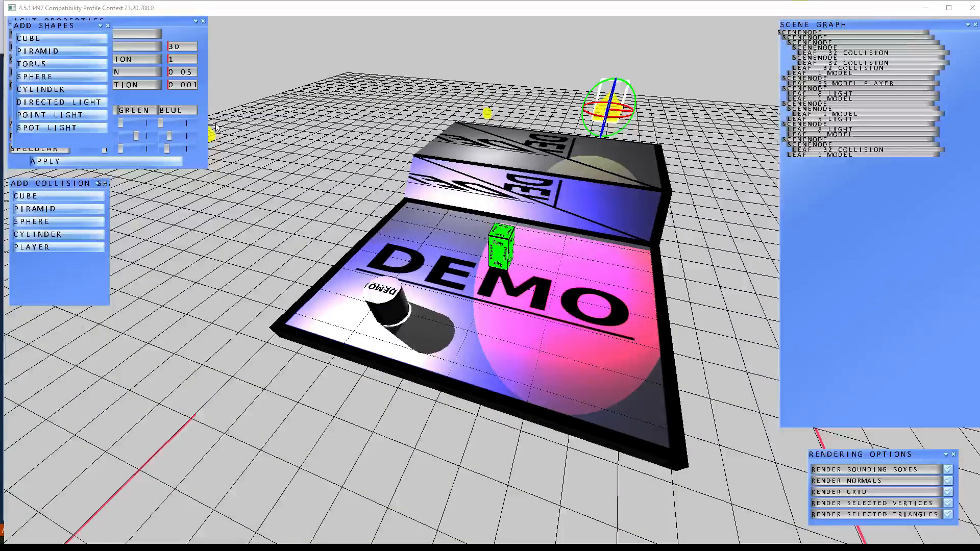
click(503, 251)
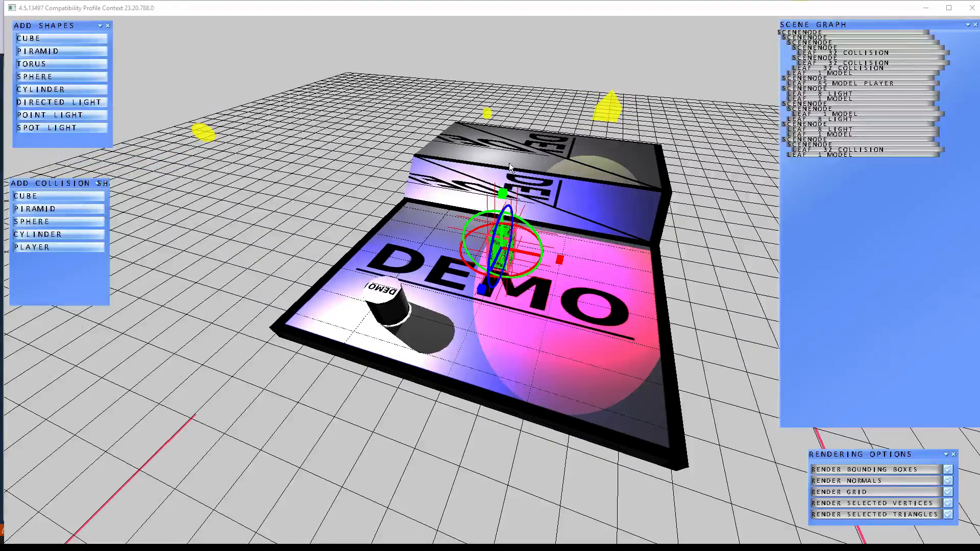
Playtest the coloured-light scene again, walking the player over the upper platform and around the cylinder on the lower one.
key(p)
key(w)
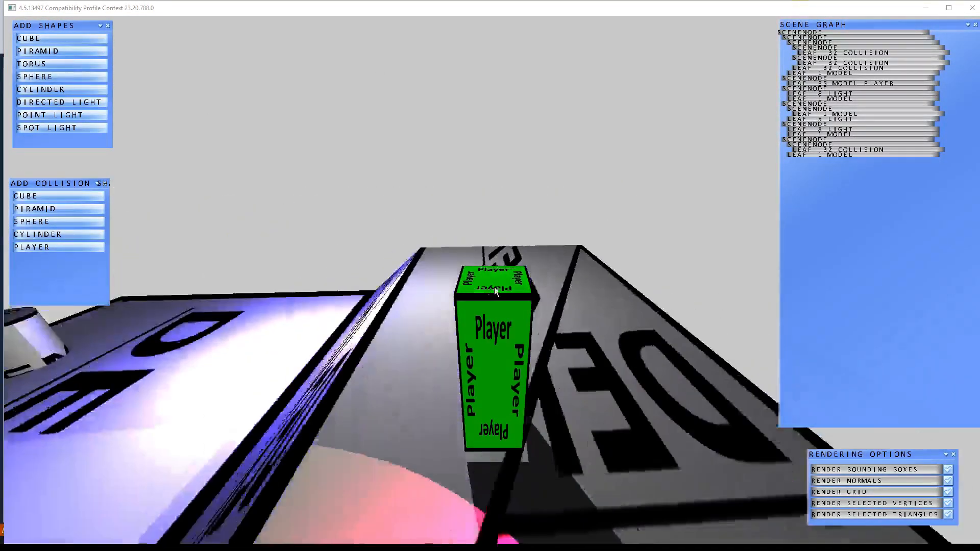
key(a)
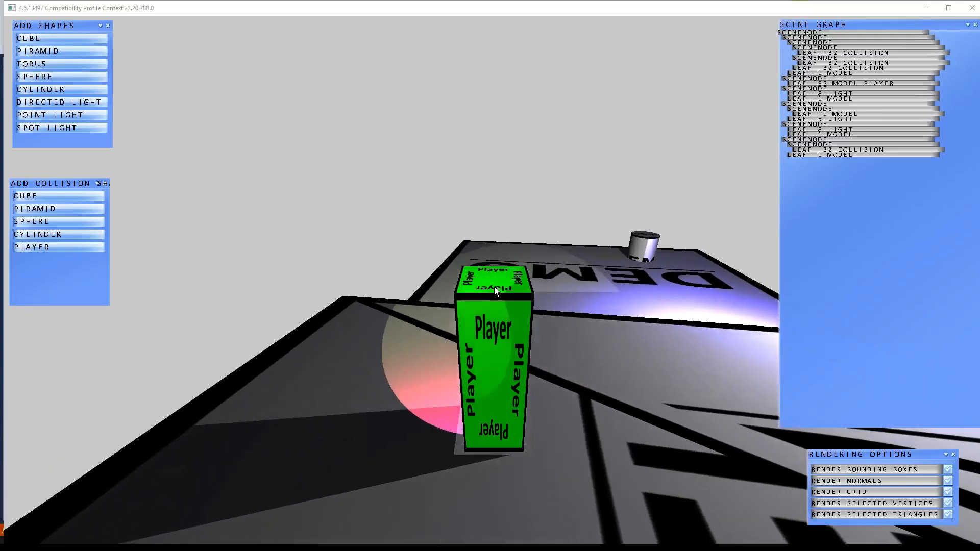
key(w)
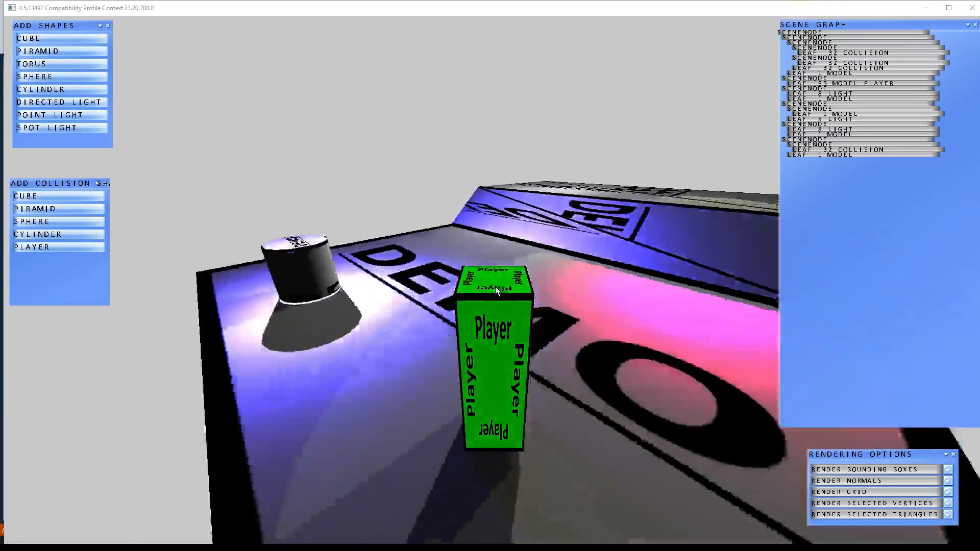
key(w)
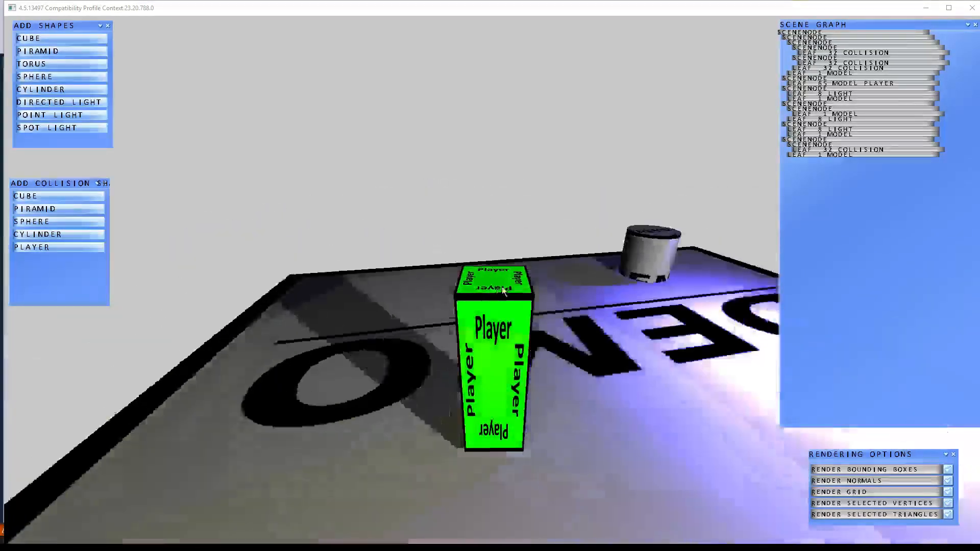
Walk the player back and forth along the lower platform near the cylinder and the dark slope, and return to the editor.
key(w)
key(a)
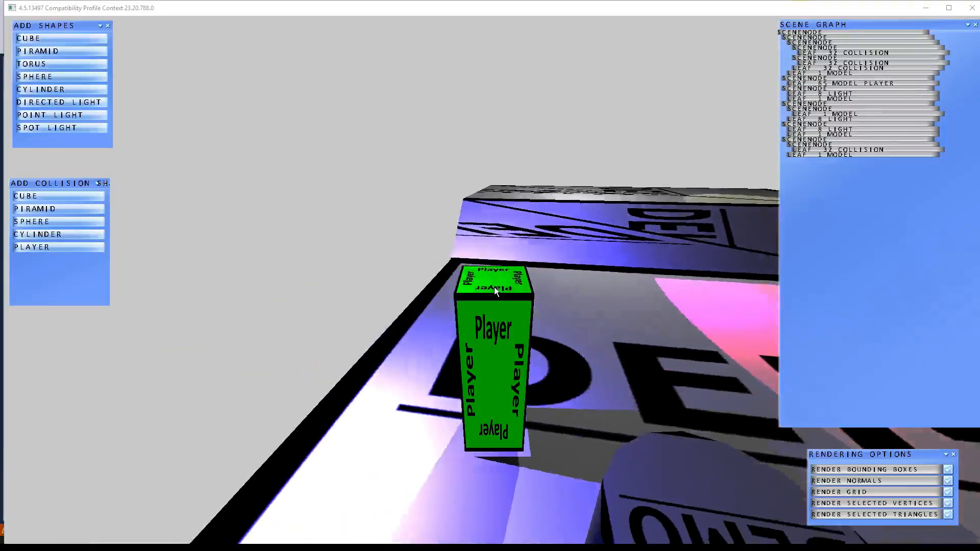
key(w)
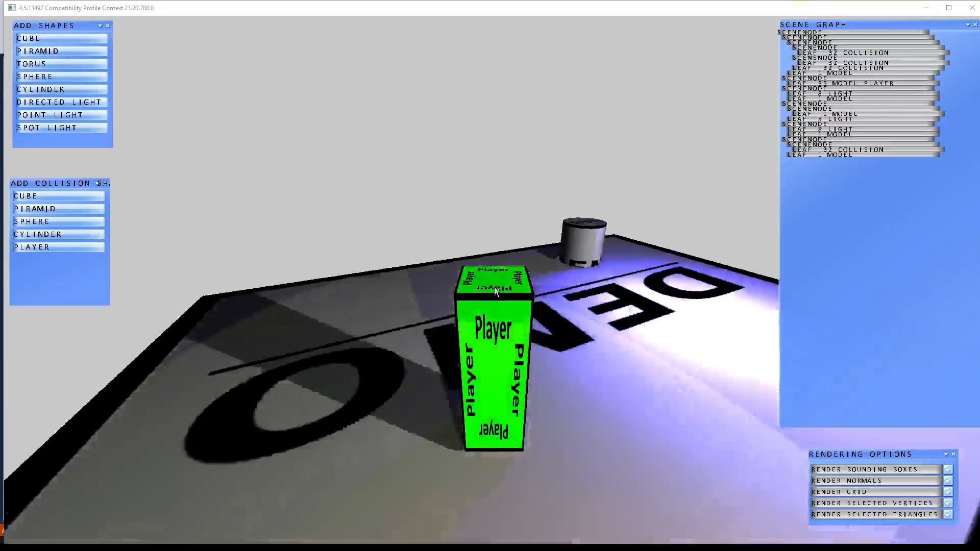
key(w)
key(Escape)
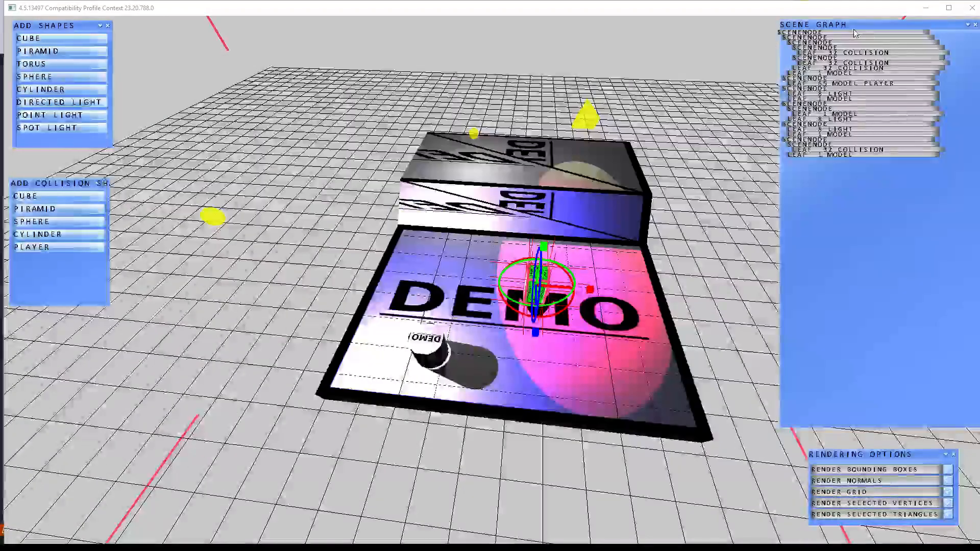
Place the Add Collision Shapes and Add Shapes windows side by side, and collapse and expand them.
mouse_move(855, 33)
mouse_down()
mouse_move(765, 54)
mouse_move(763, 41)
mouse_move(857, 22)
mouse_up()
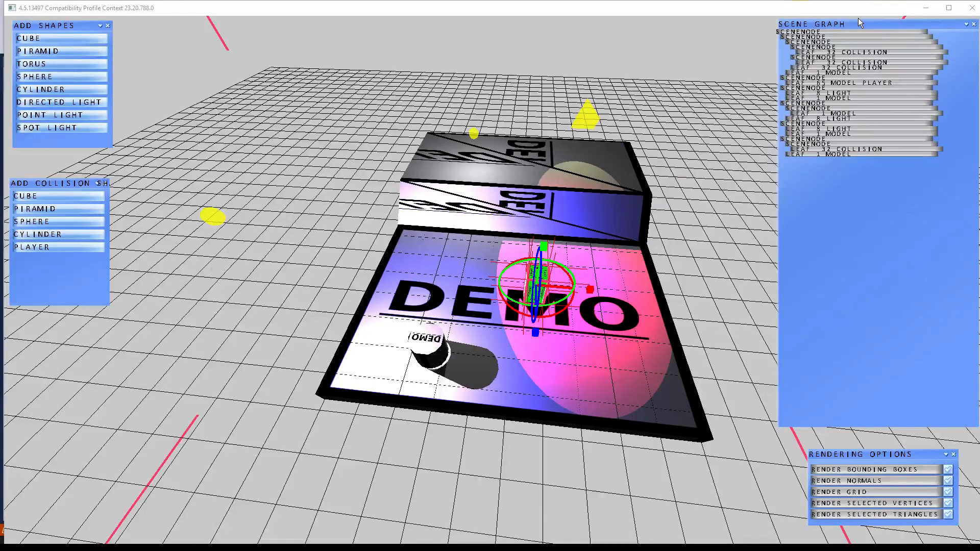
drag(70, 28, 245, 66)
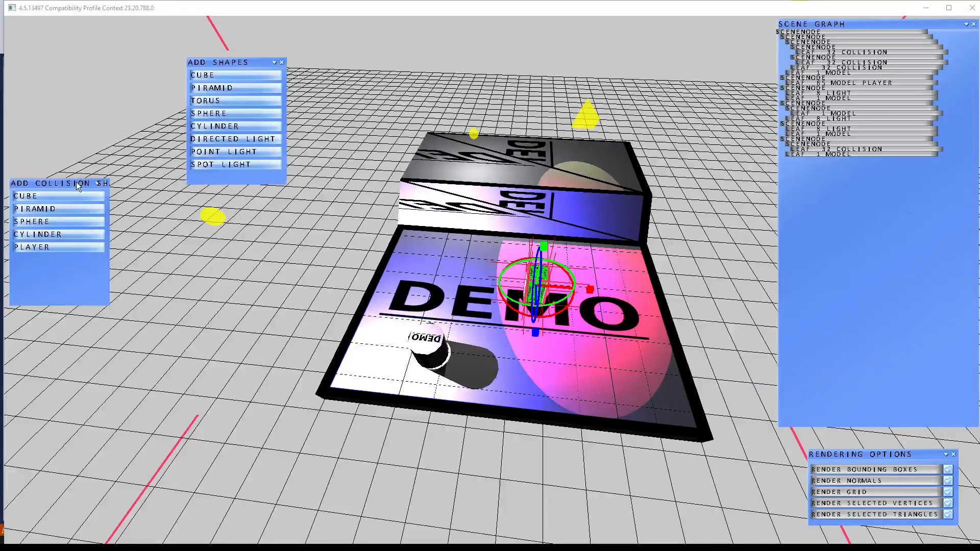
drag(78, 187, 146, 25)
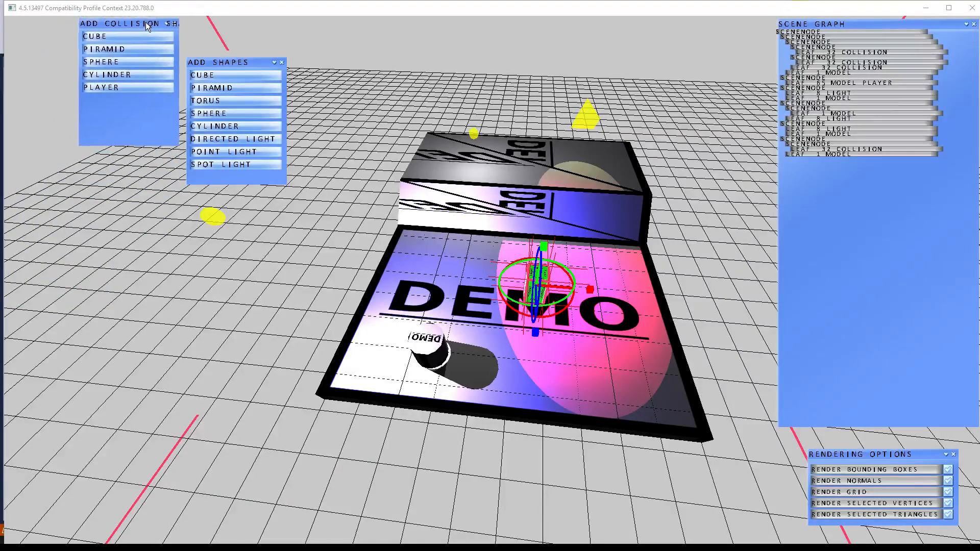
click(164, 23)
click(164, 22)
click(164, 22)
click(165, 22)
click(164, 23)
drag(235, 63, 241, 23)
click(279, 23)
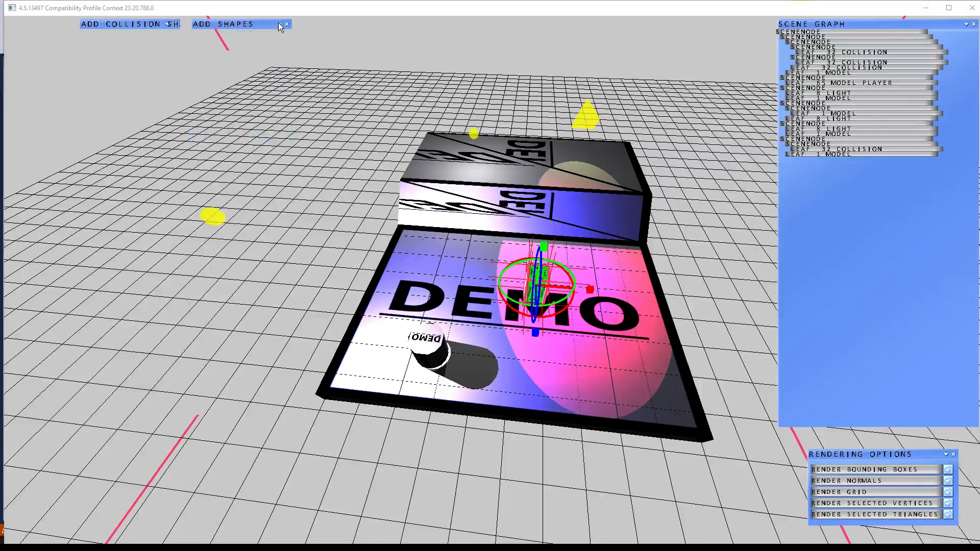
click(279, 23)
click(164, 22)
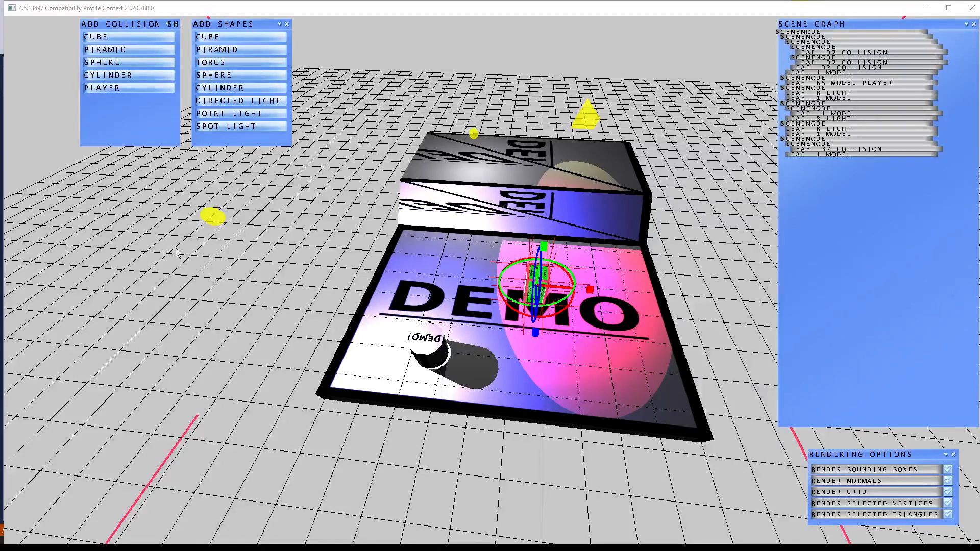
Stack the Add Shapes window above the Add Collision Shapes window, and reposition the Rendering Options and Scene Graph windows.
drag(124, 24, 61, 153)
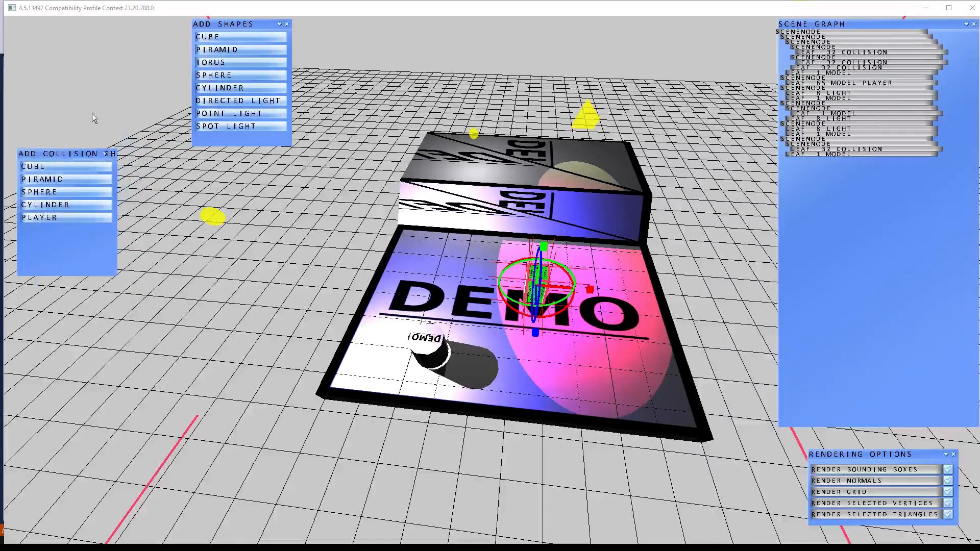
drag(220, 24, 49, 20)
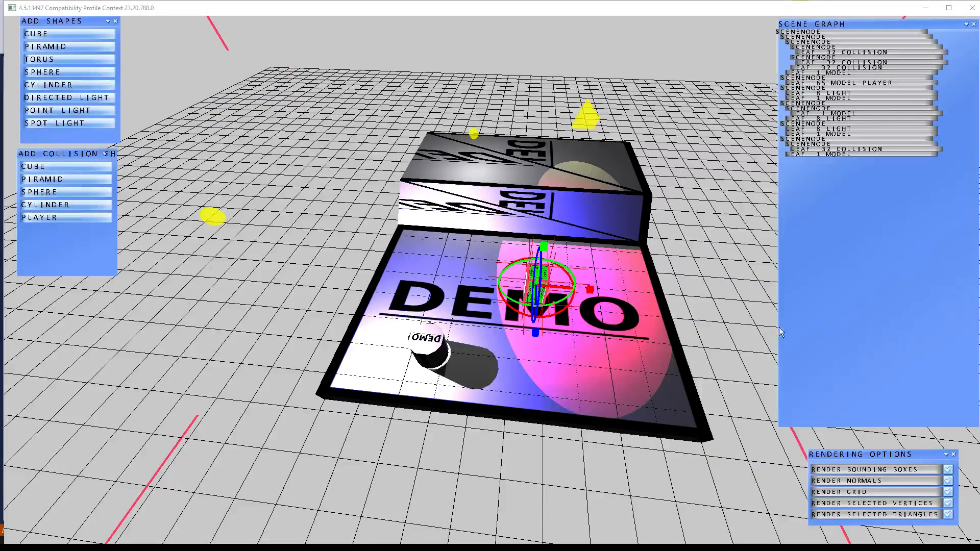
drag(921, 455, 919, 437)
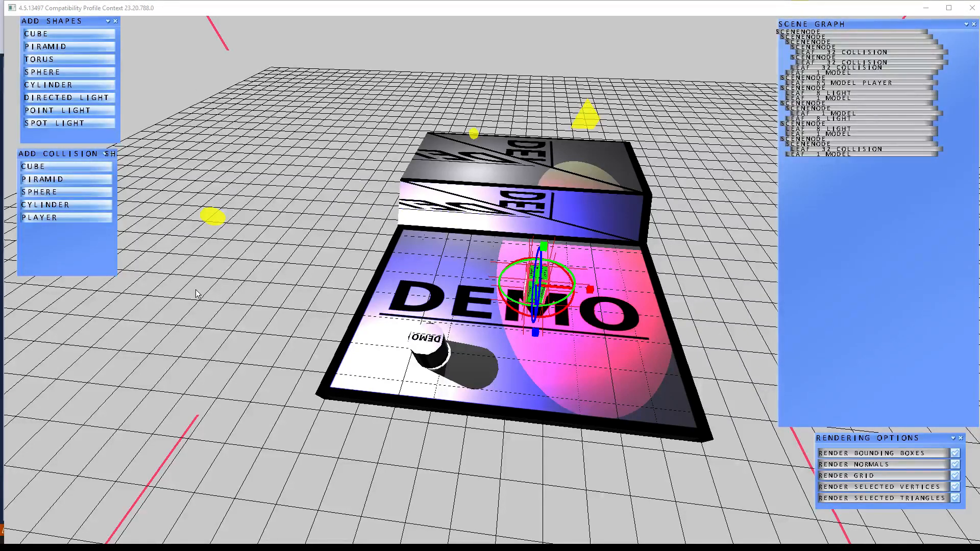
click(103, 153)
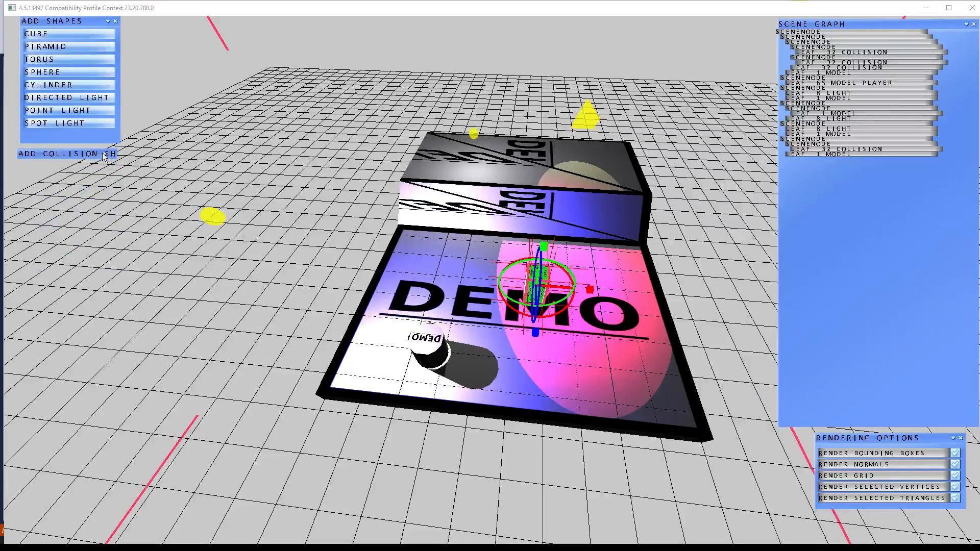
click(104, 153)
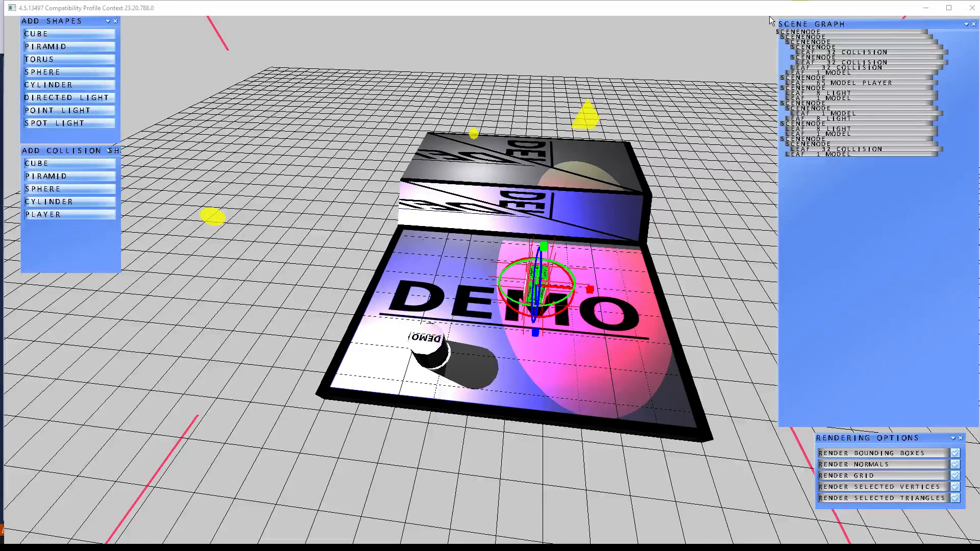
drag(807, 25, 757, 46)
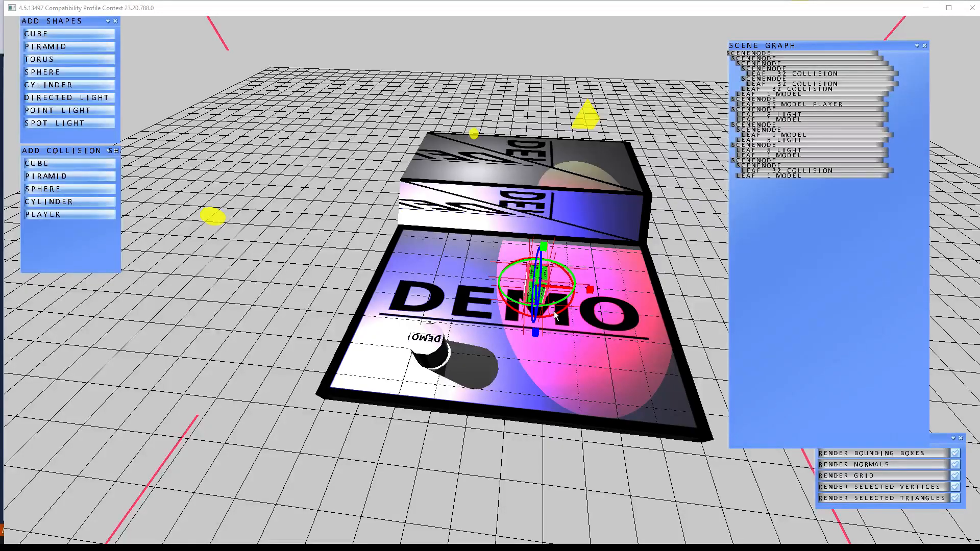
Inspect the cylinder, lower platform, cone-shaped spot light and both round point lights by selecting each, and move Light Properties clear of Add Shapes.
key(w)
right_drag(531, 335, 457, 134)
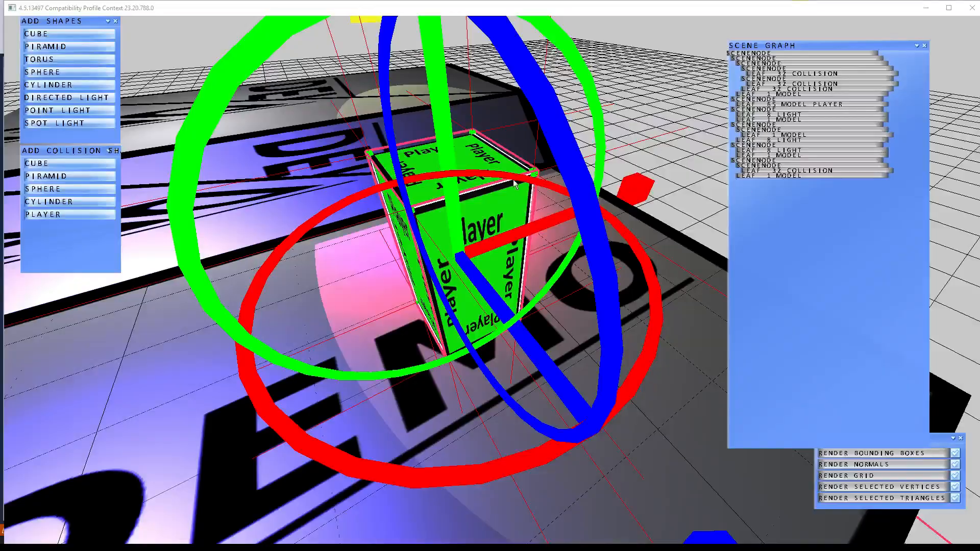
key(s)
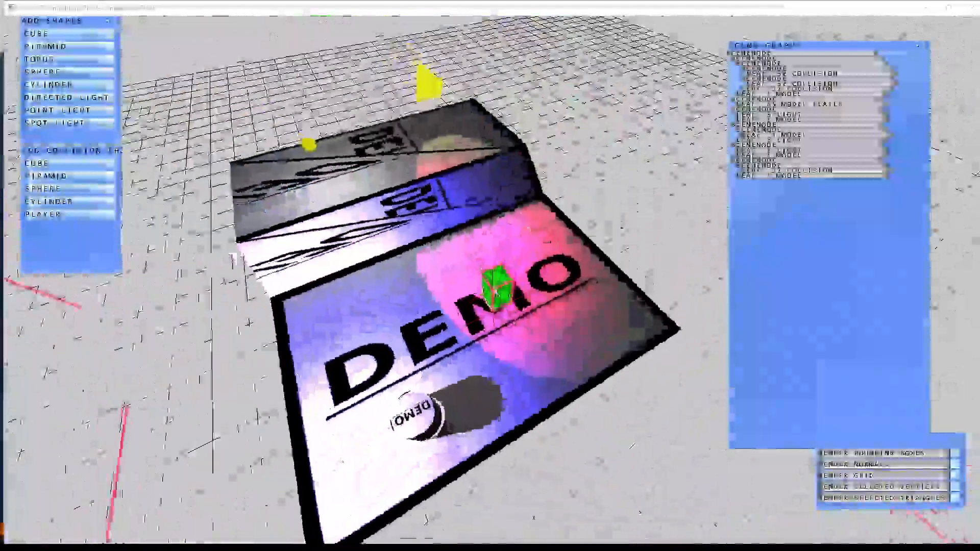
key(d)
key(d)
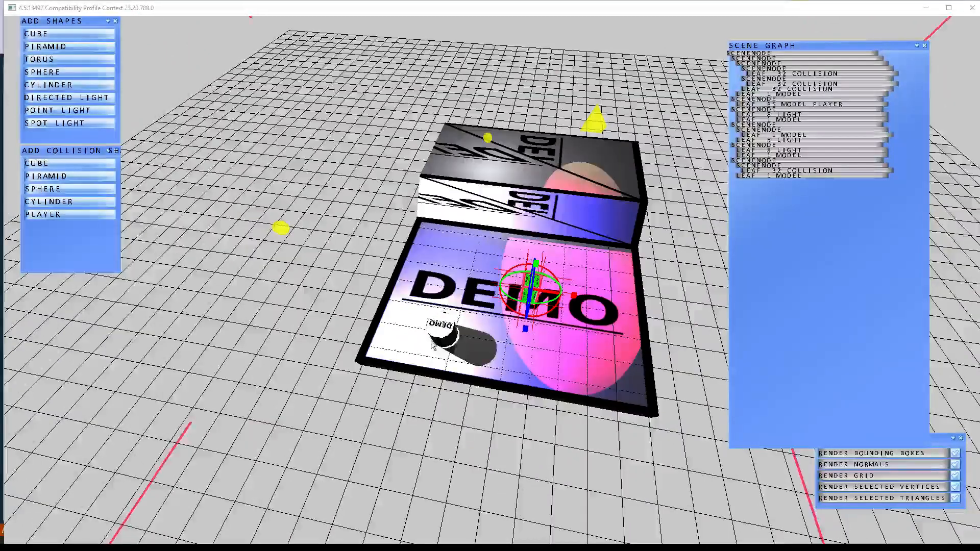
click(440, 335)
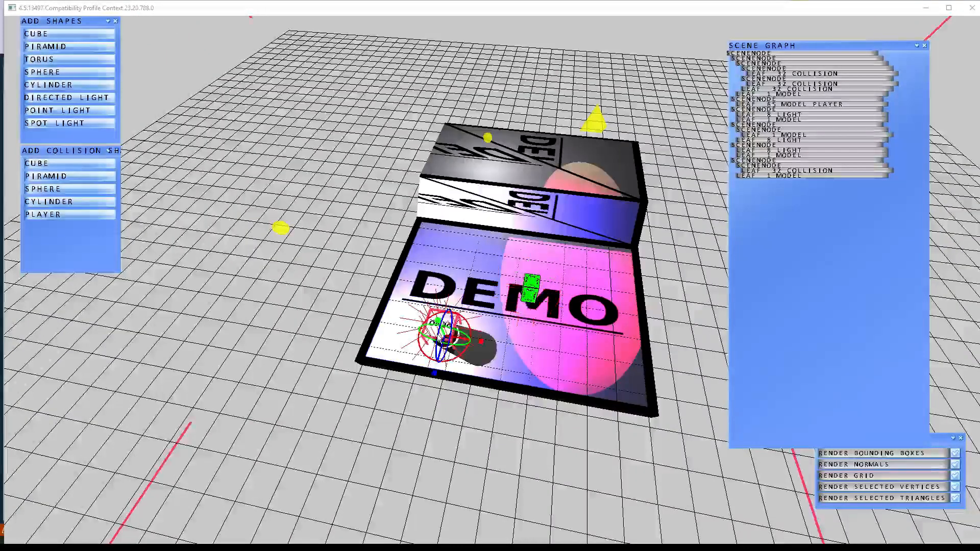
click(459, 245)
click(585, 125)
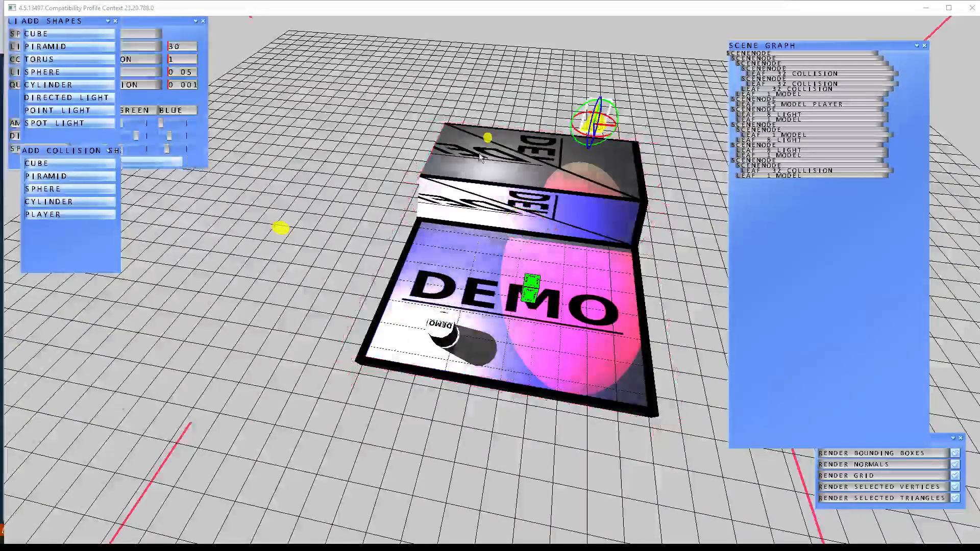
click(489, 135)
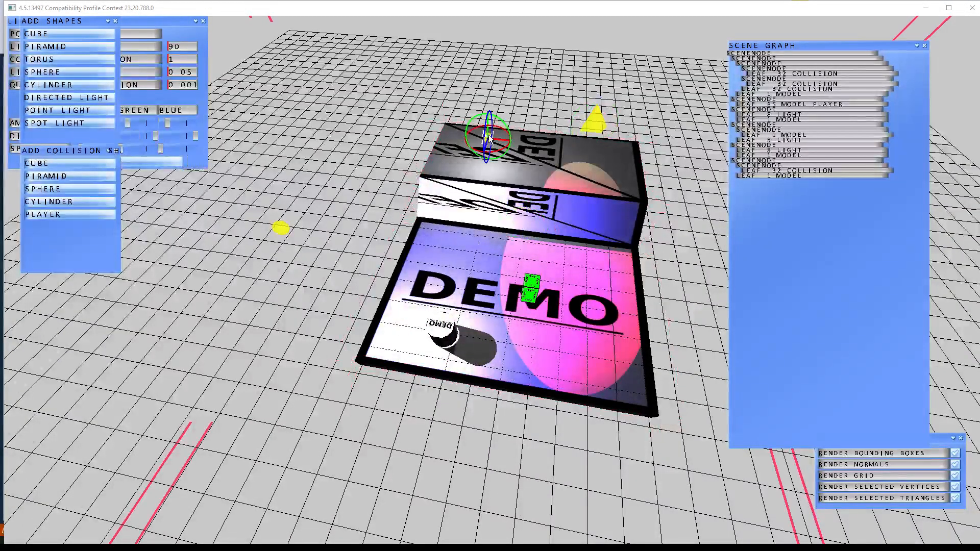
click(280, 229)
drag(167, 24, 286, 25)
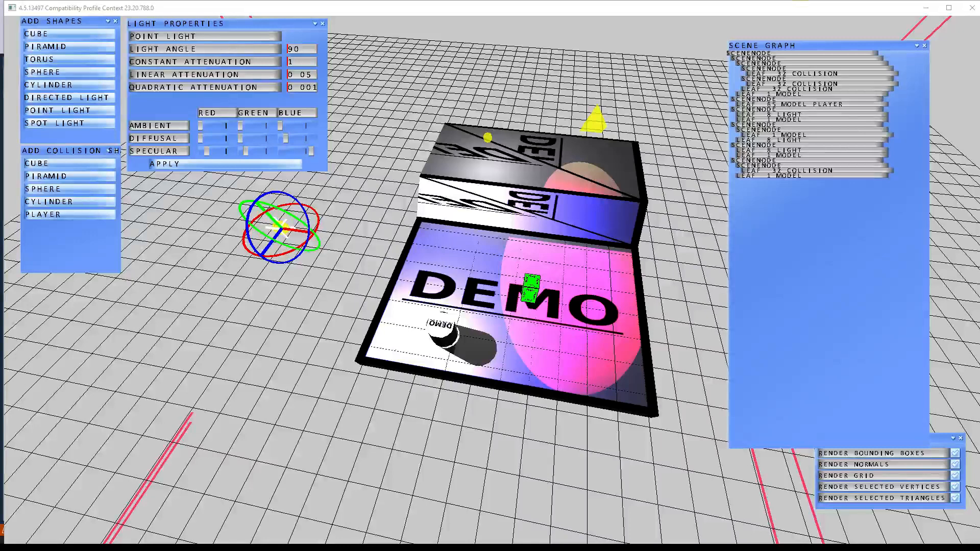
Switch to the scene with the single white-lit platform, and view the platform and player from several angles and distances.
key(Escape)
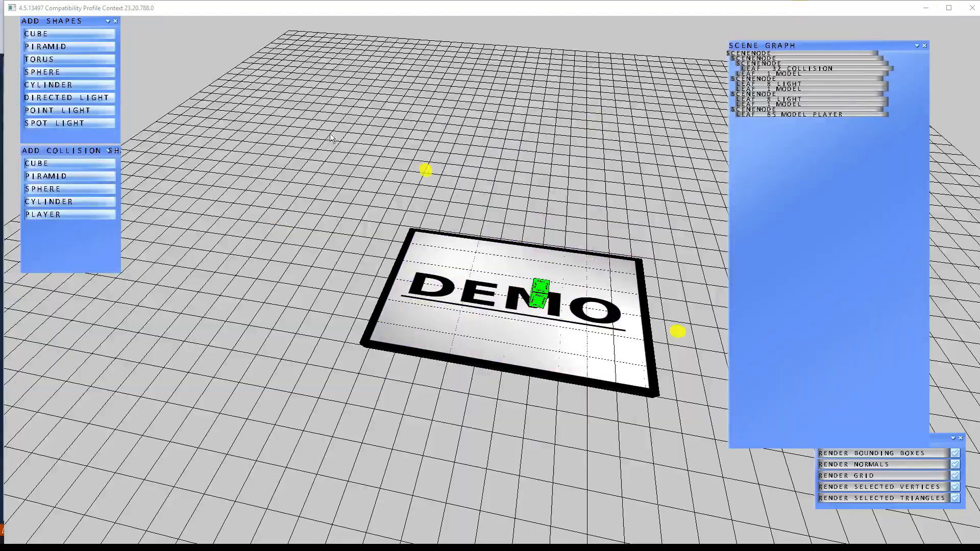
drag(335, 136, 499, 297)
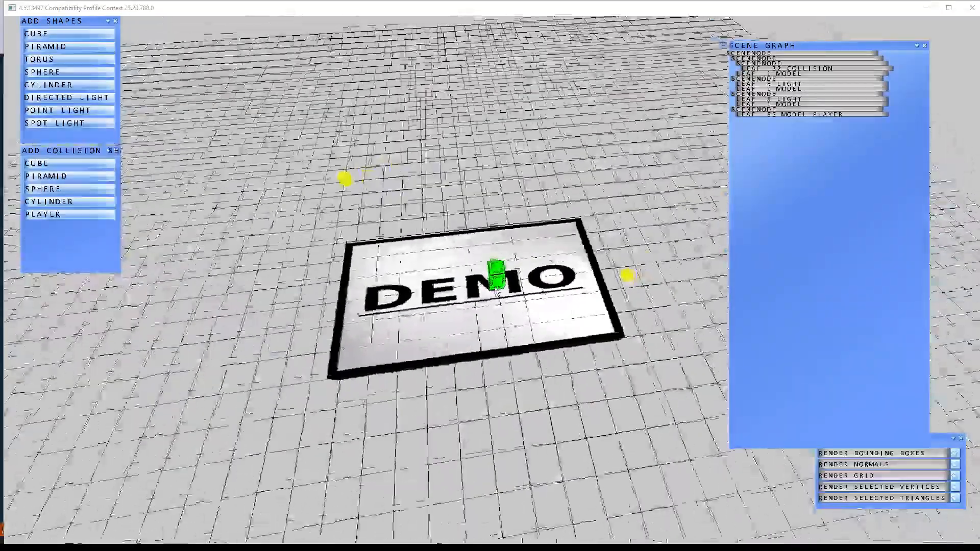
key(w)
key(a)
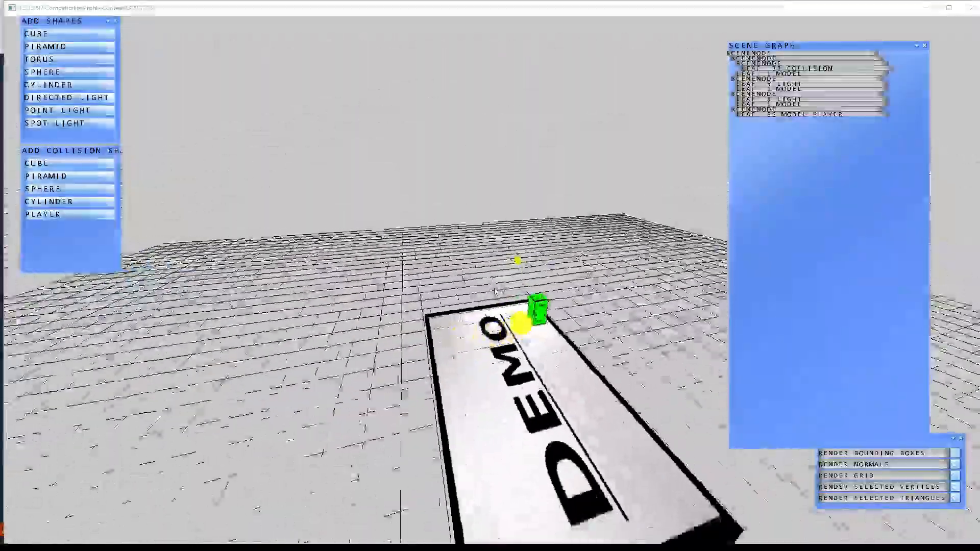
key(w)
key(s)
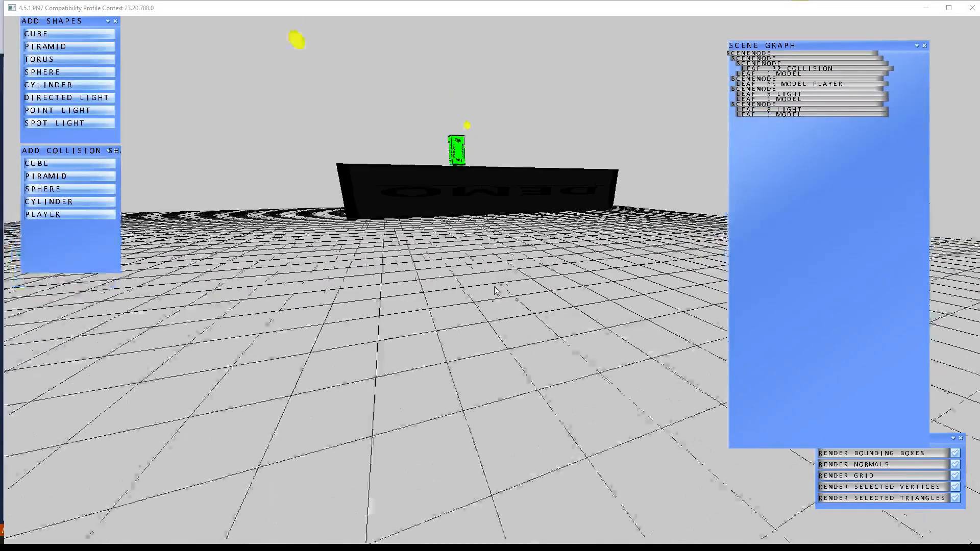
key(w)
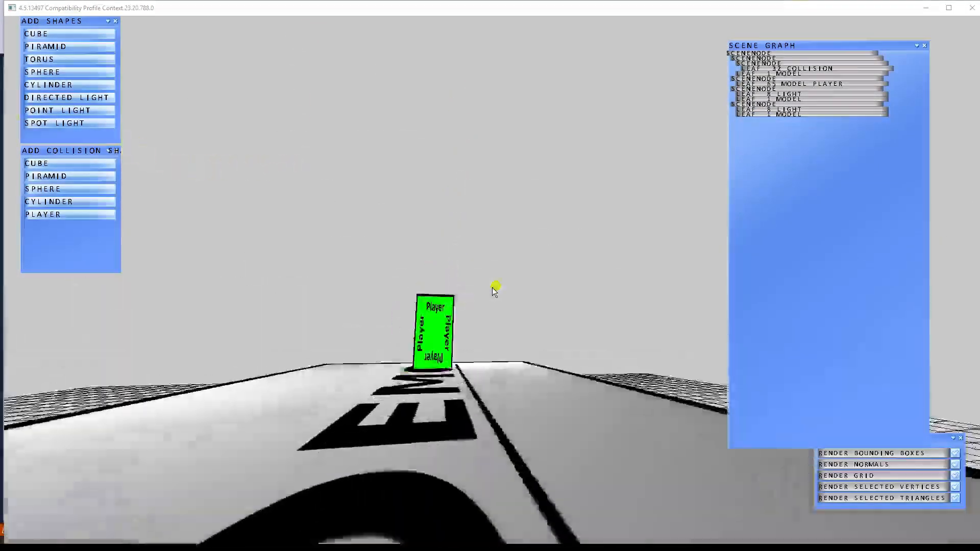
key(s)
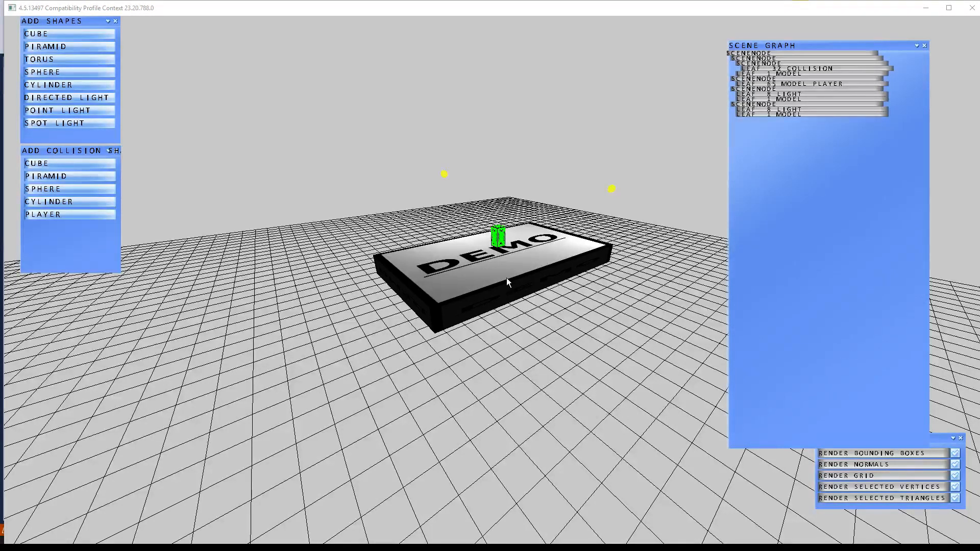
Line up the Add Collision Shapes and Add Shapes windows next to each other, and move the Scene Graph window clear of Rendering Options.
drag(100, 24, 308, 58)
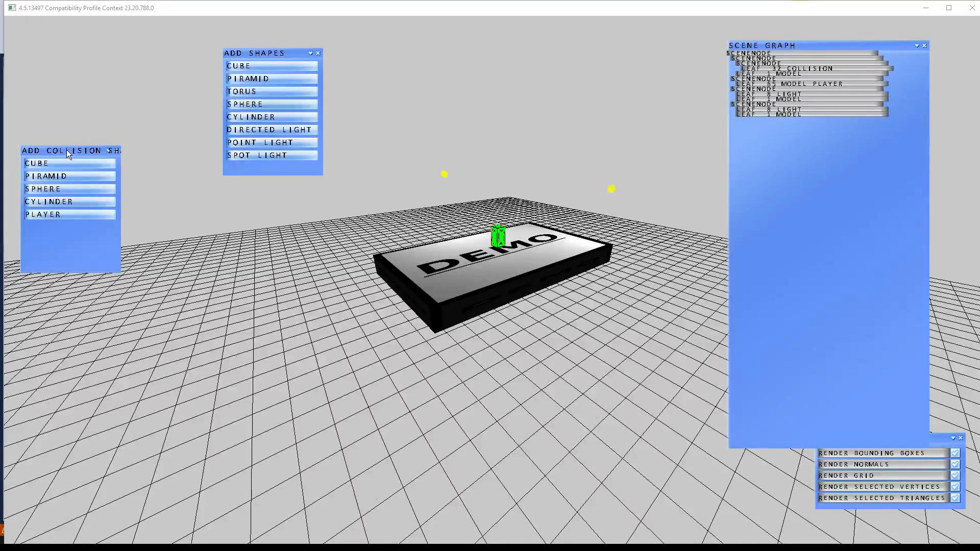
drag(66, 150, 164, 52)
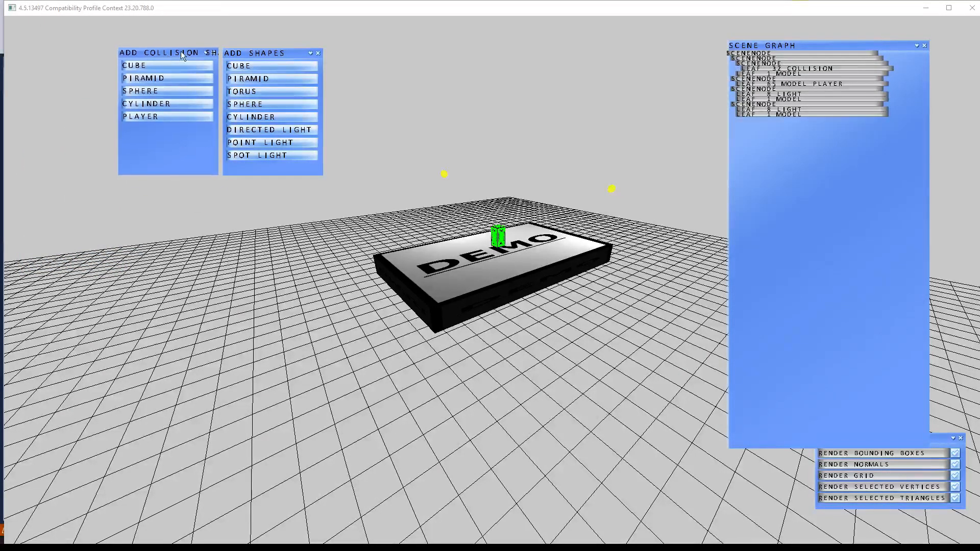
drag(238, 50, 235, 49)
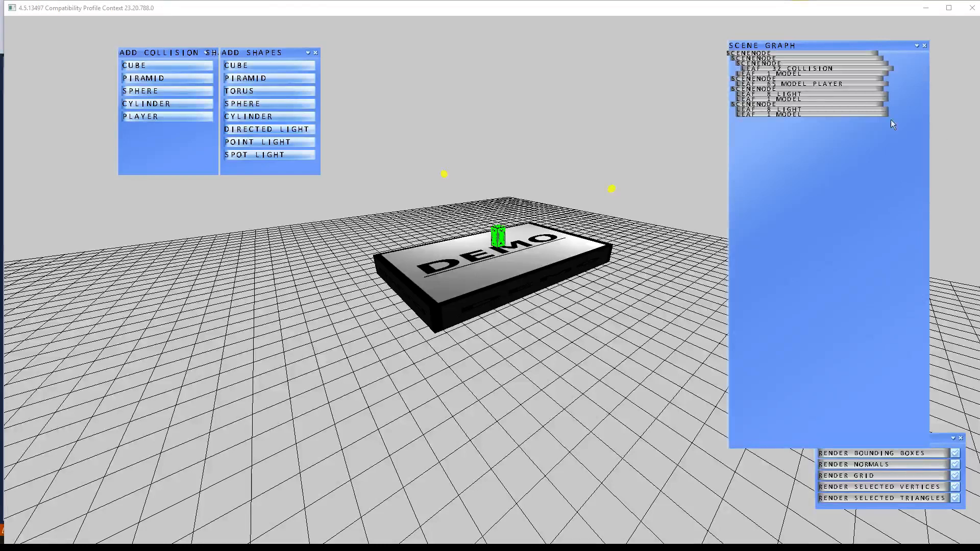
drag(815, 45, 862, 20)
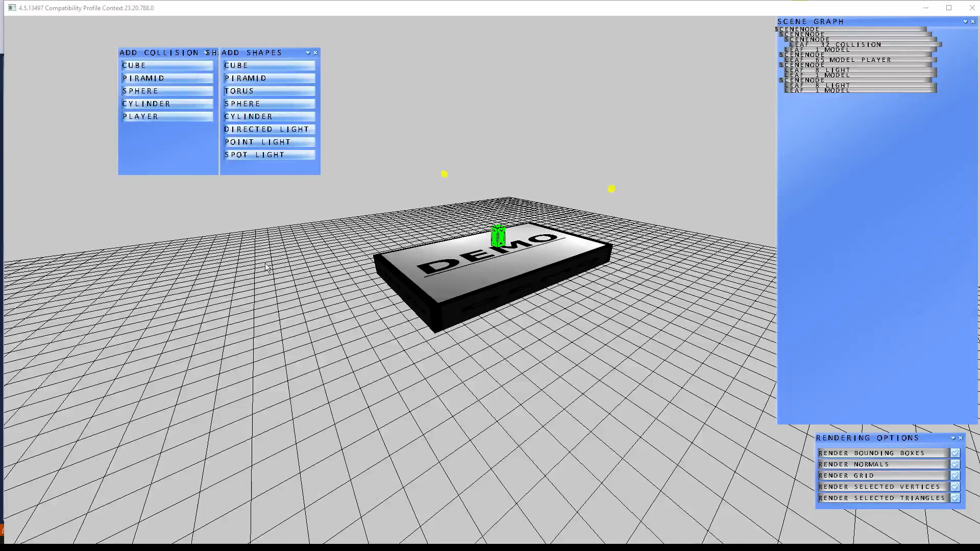
drag(171, 51, 152, 53)
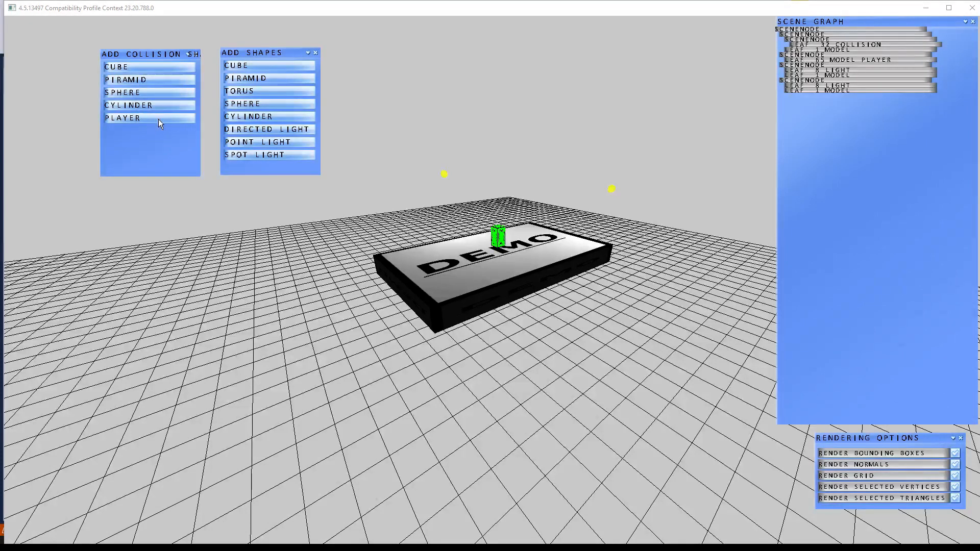
drag(240, 56, 227, 55)
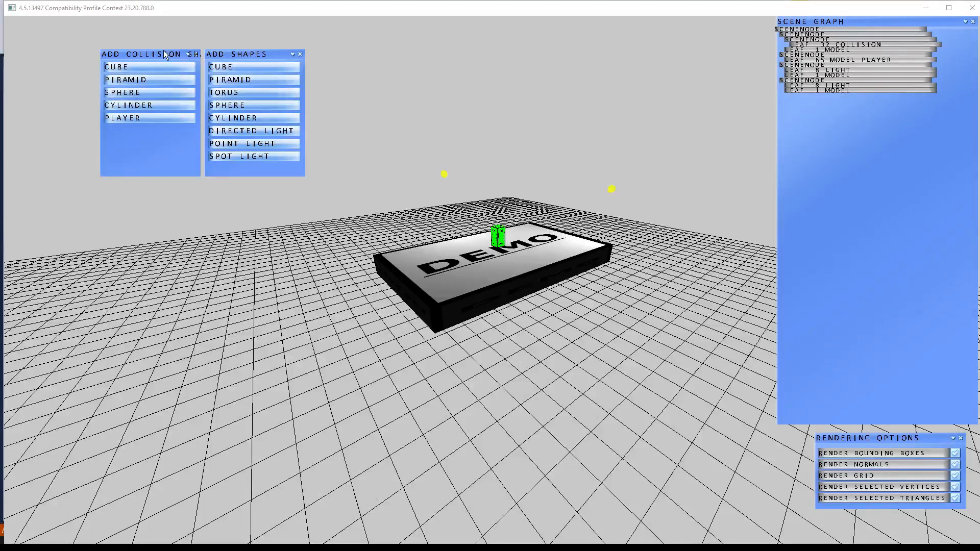
mouse_move(155, 54)
mouse_down()
mouse_move(147, 56)
mouse_move(155, 53)
mouse_up()
drag(238, 56, 237, 57)
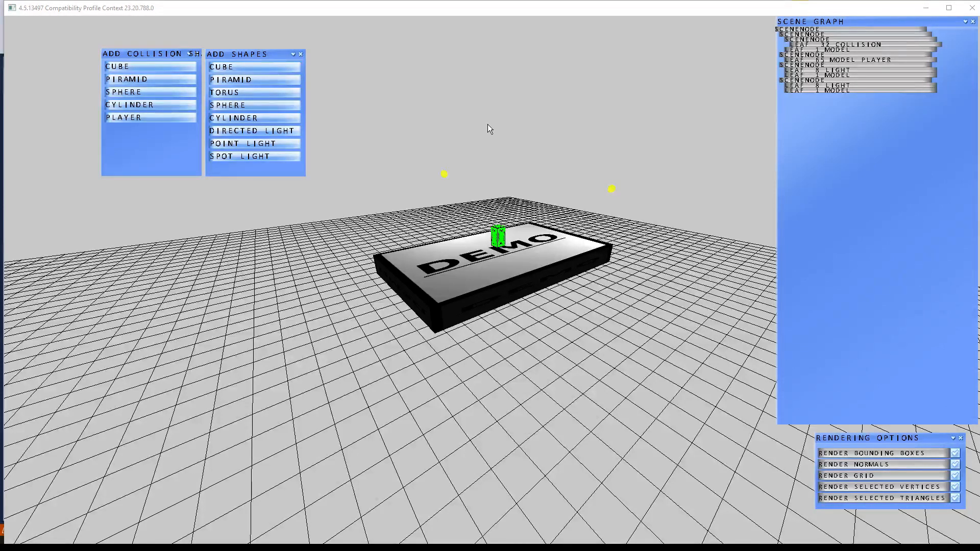
Playtest the DEMO platform scene by walking the player around, and return to editing with the whole platform in view.
key(p)
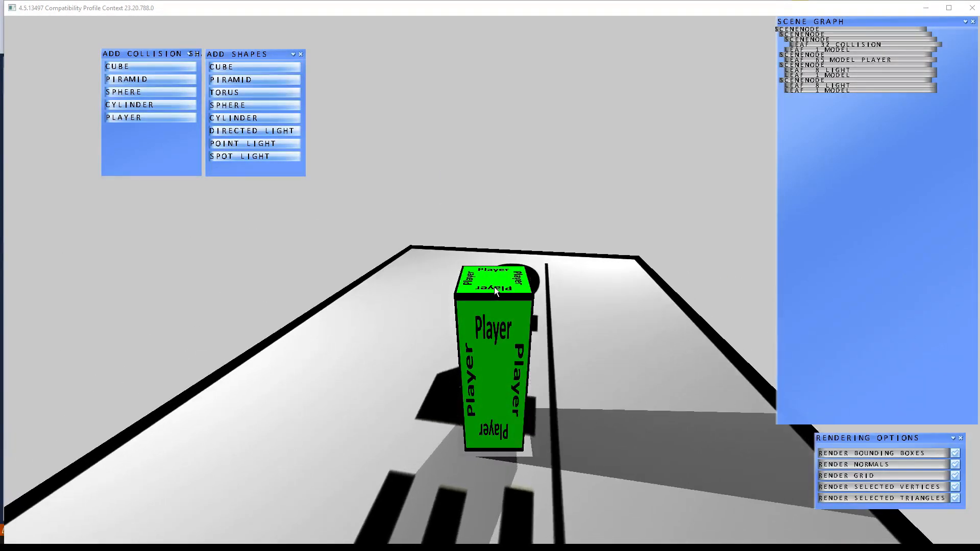
key(w)
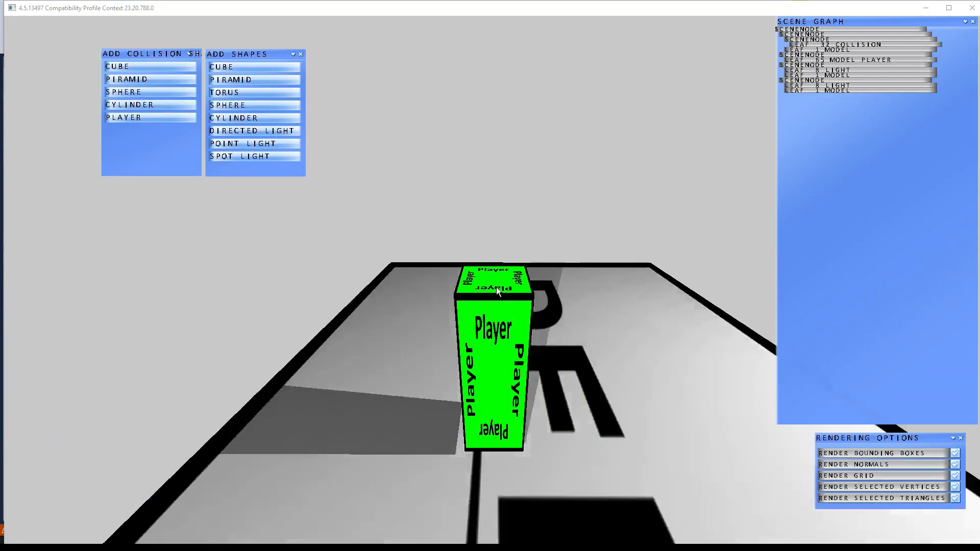
key(p)
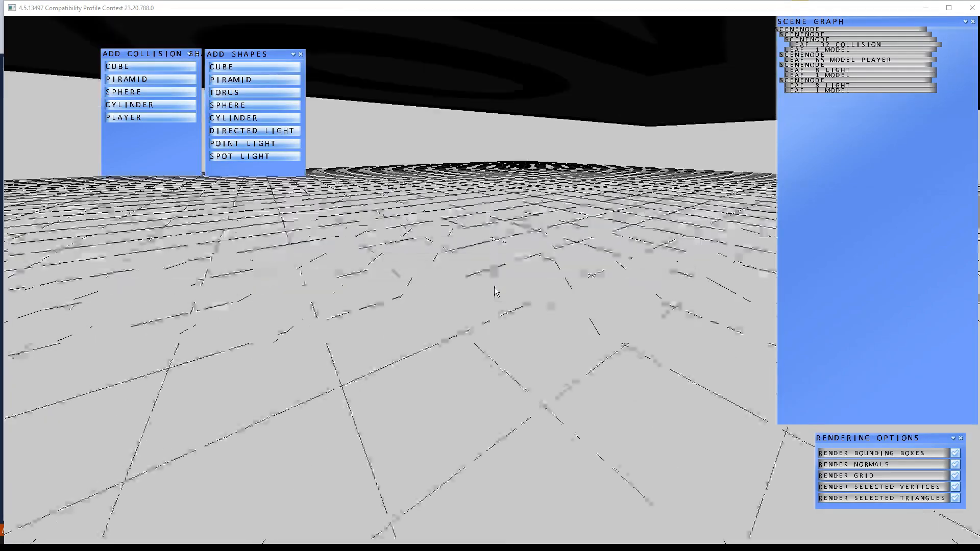
scroll(494, 287, down, 6)
key(s)
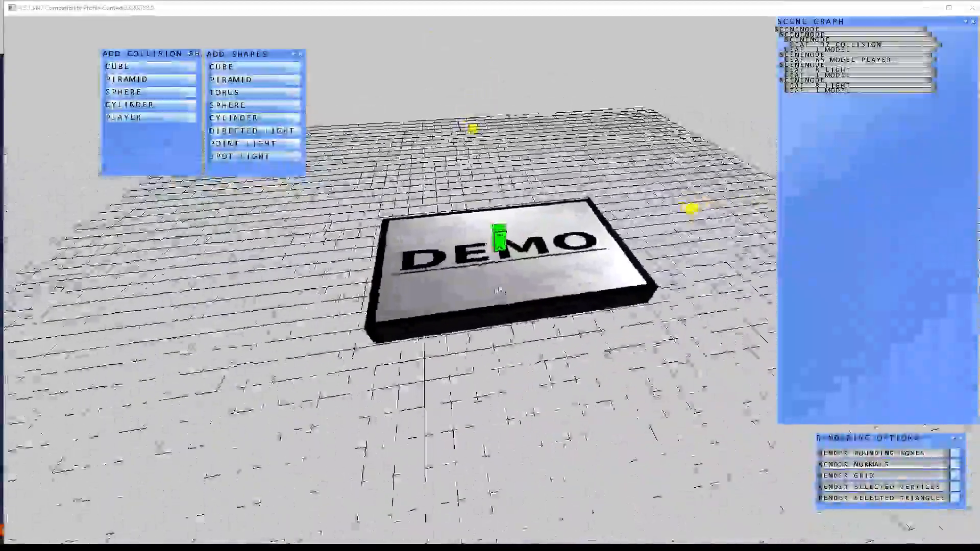
key(a)
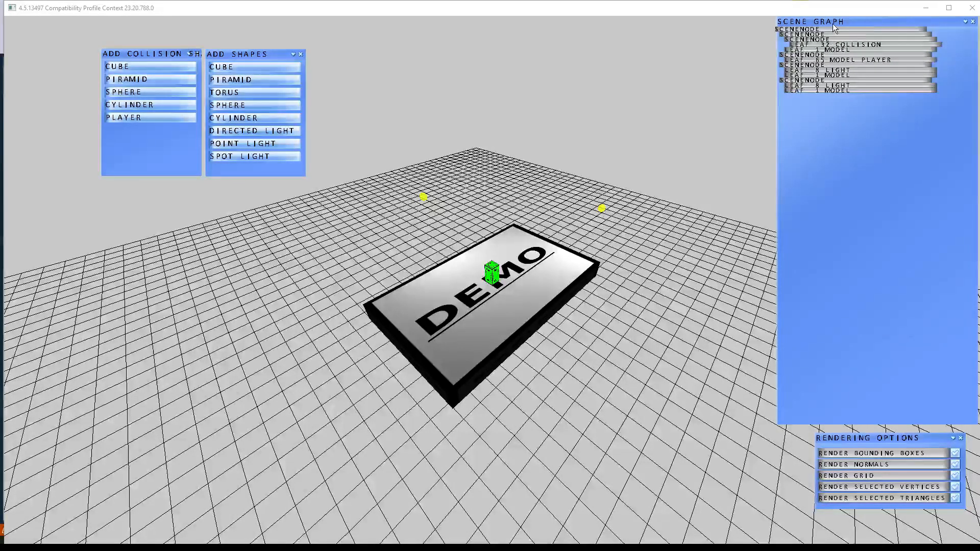
Shift the Scene Graph and Rendering Options windows down, and place Add Shapes below Add Collision Shapes.
drag(832, 23, 830, 37)
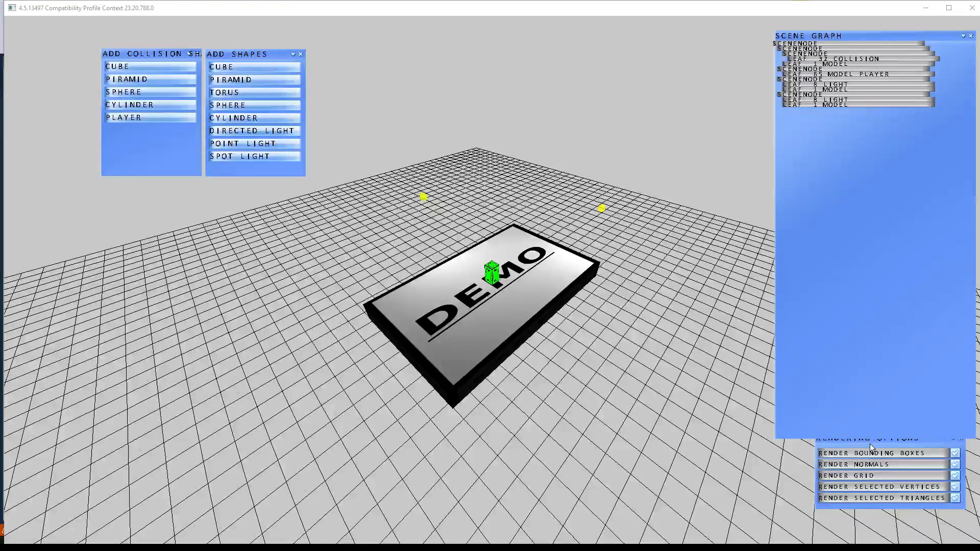
drag(870, 445, 884, 469)
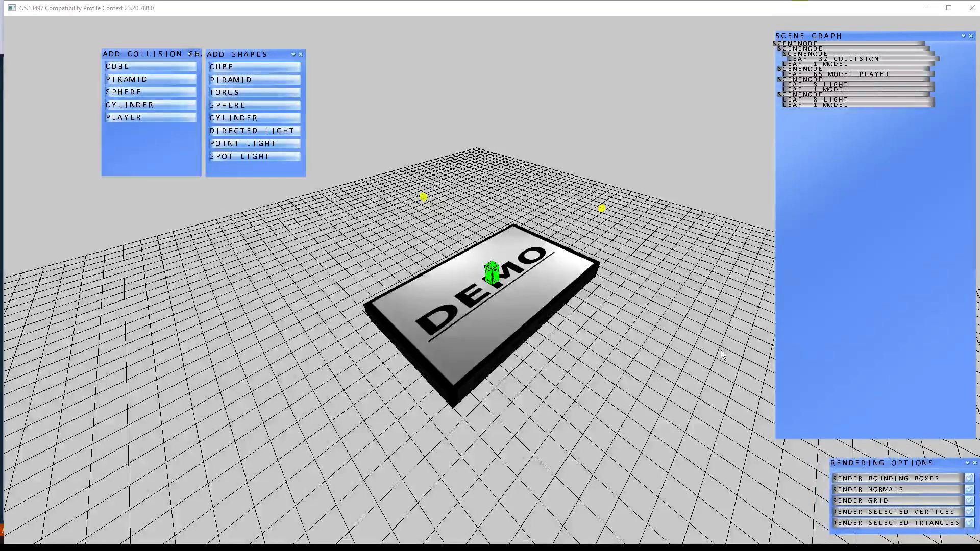
drag(240, 54, 150, 212)
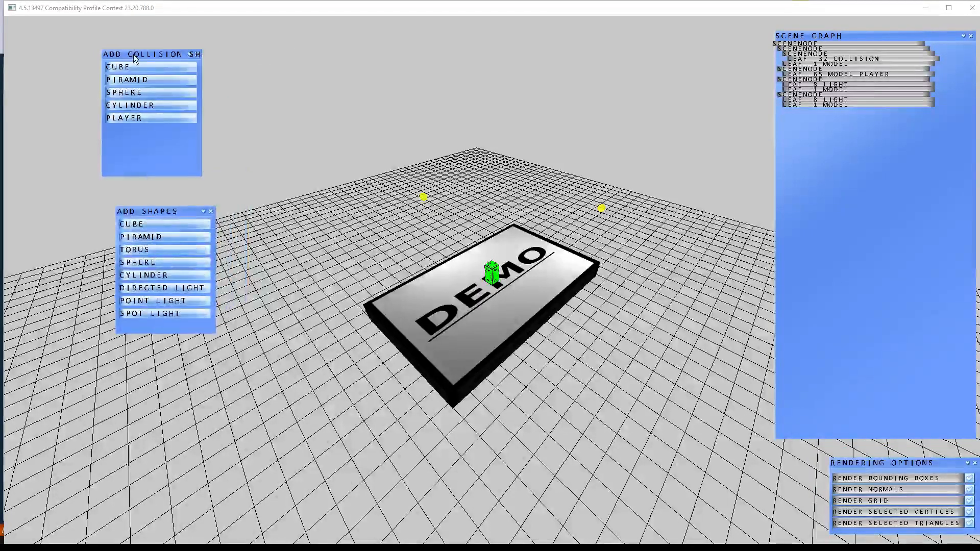
Collapse the Add Collision Shapes and Add Shapes windows to their title bars and stack them above the platform.
drag(158, 54, 545, 102)
click(578, 102)
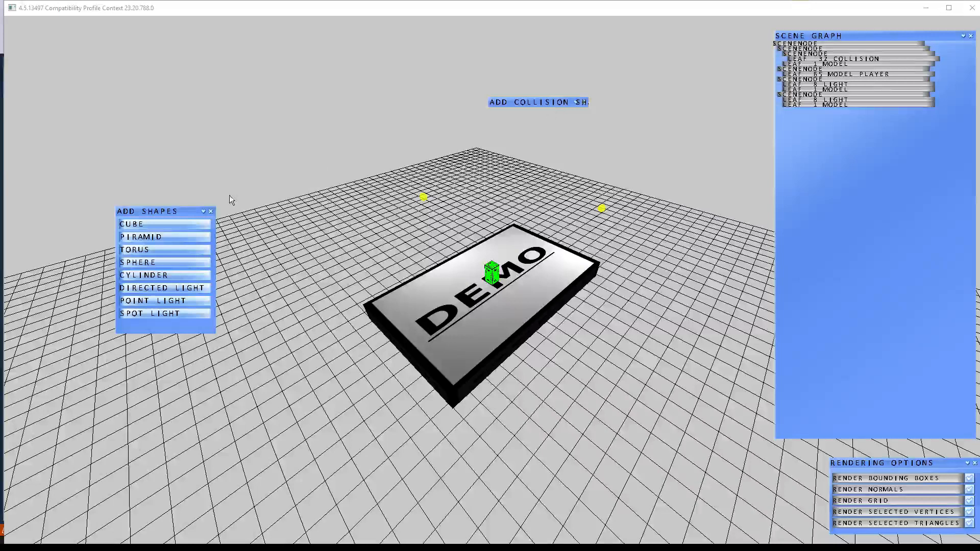
click(205, 211)
drag(182, 212, 558, 123)
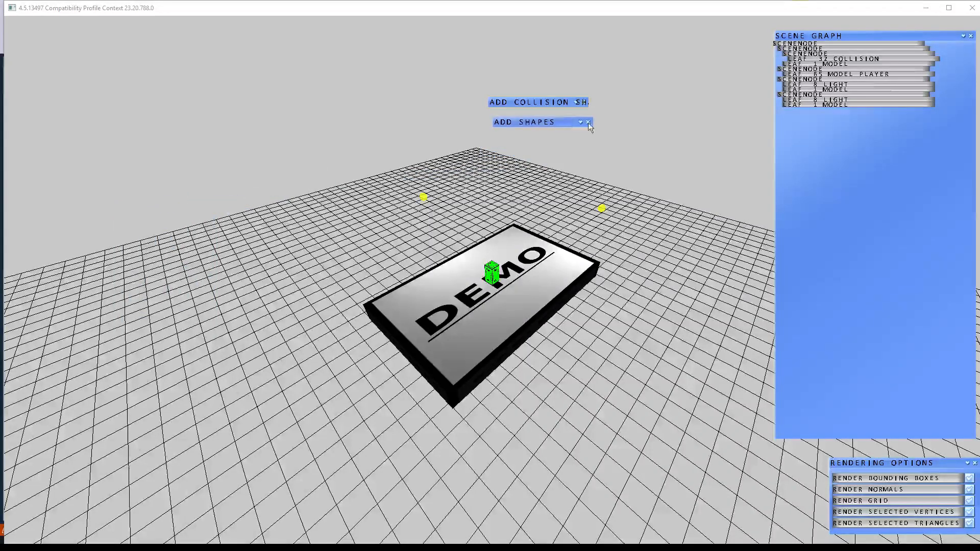
Collapse the Scene Graph and Rendering Options windows and line up all four title bars in one column above the platform.
click(964, 36)
drag(931, 35, 598, 167)
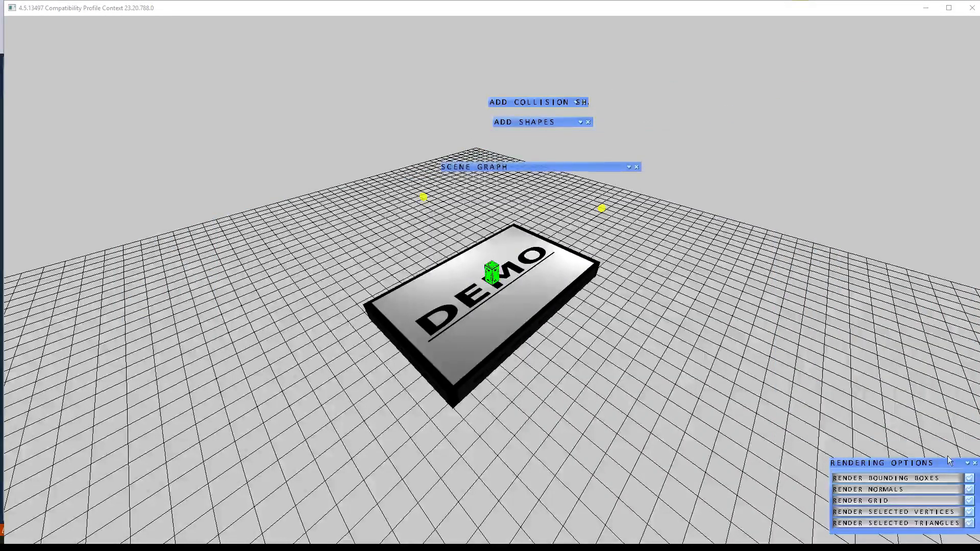
click(966, 463)
drag(954, 464, 559, 146)
drag(541, 202, 550, 177)
mouse_move(545, 122)
mouse_down()
mouse_move(556, 99)
mouse_move(554, 107)
mouse_up()
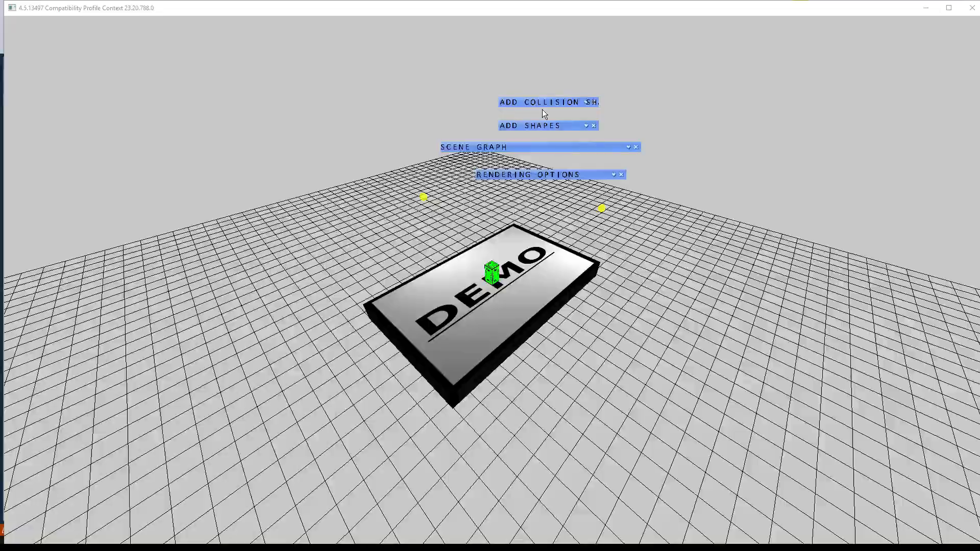
View the DEMO platform, player and lights from several angles and distances with the tool windows collapsed.
key(w)
key(w)
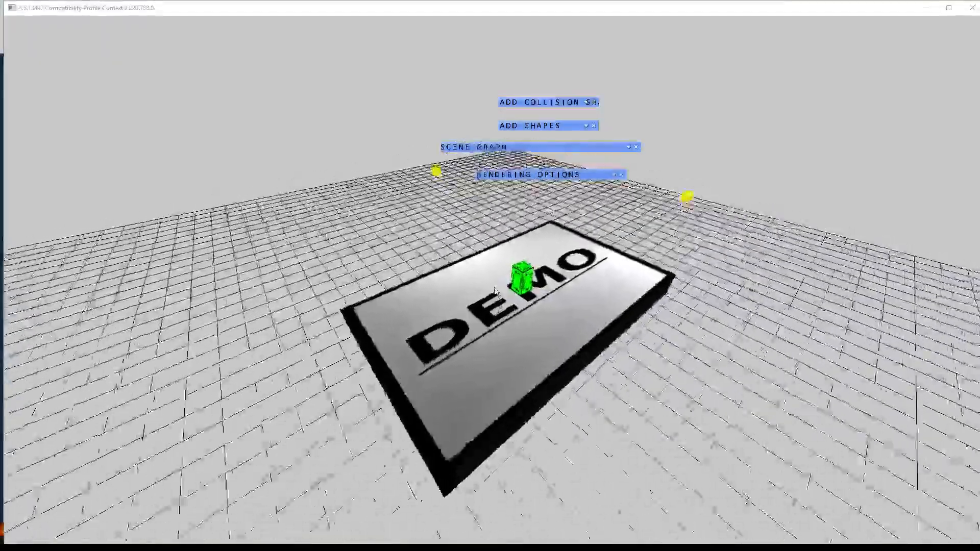
key(a)
key(s)
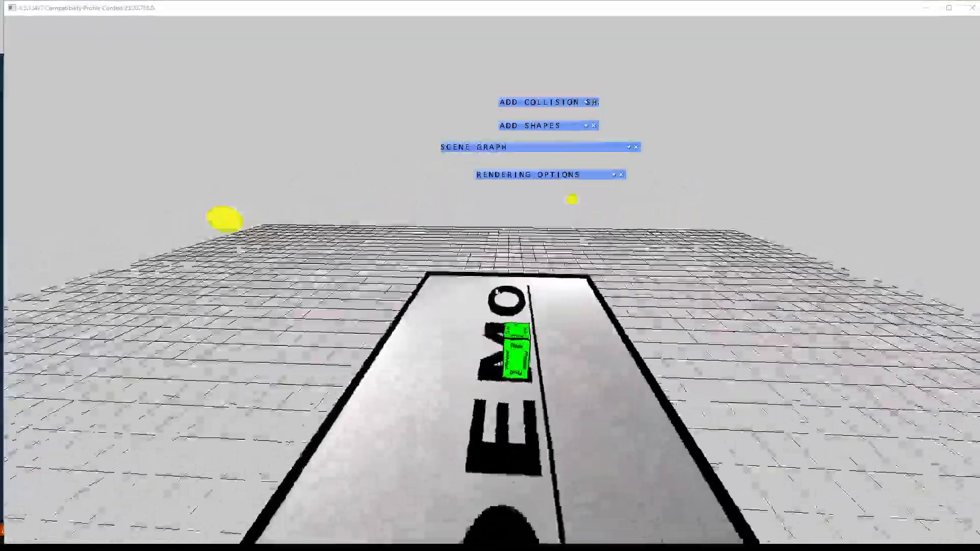
key(d)
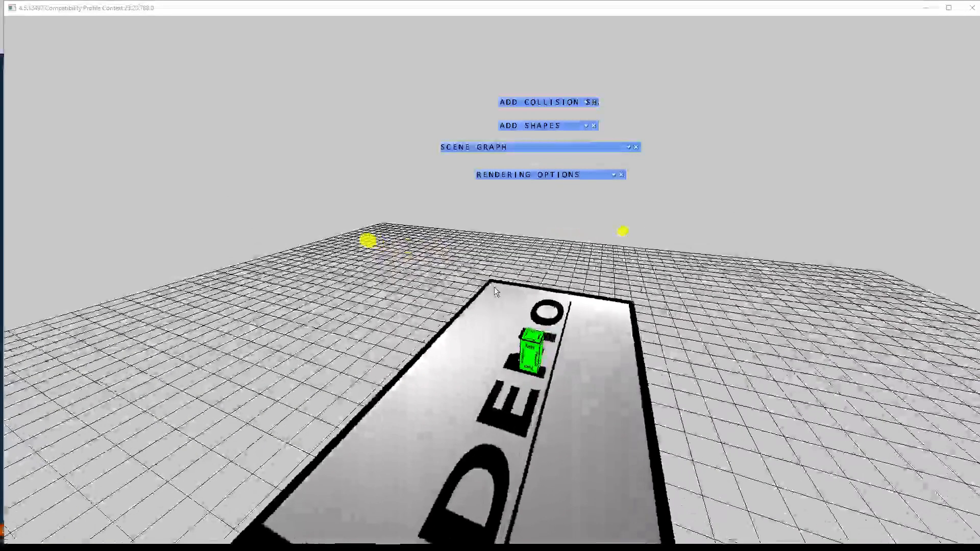
key(w)
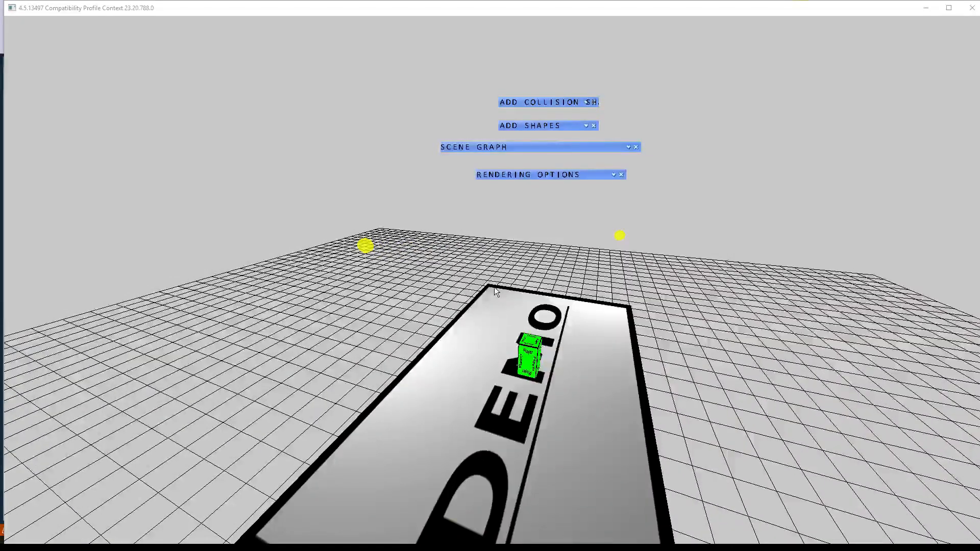